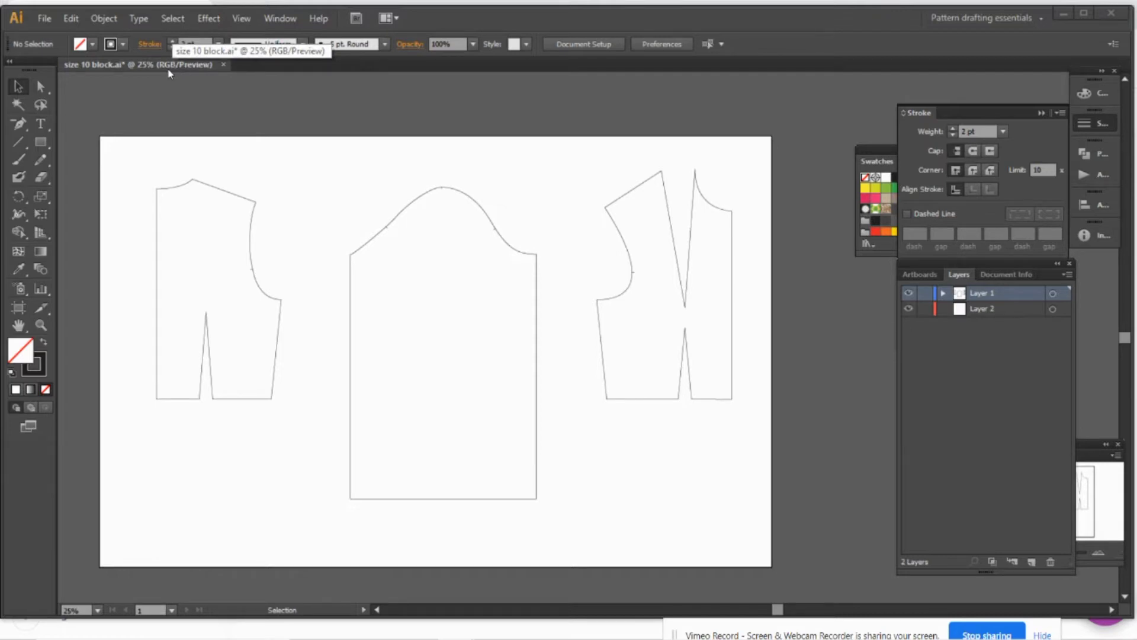
Change the document's color mode to CMYK Color
click(45, 18)
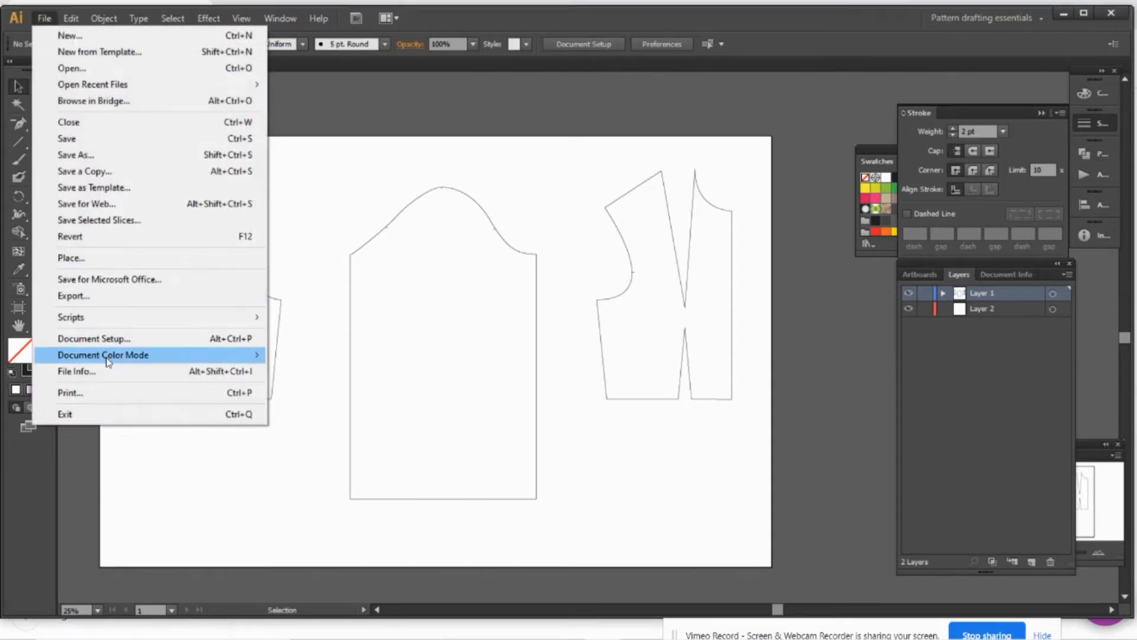
mouse_move(110, 356)
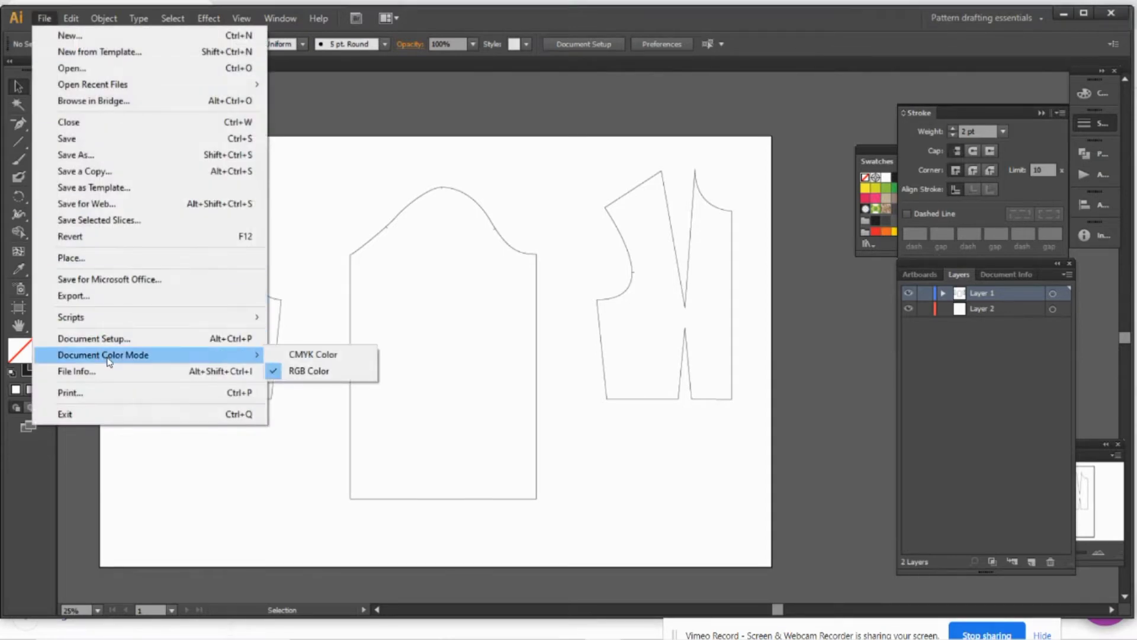
click(331, 359)
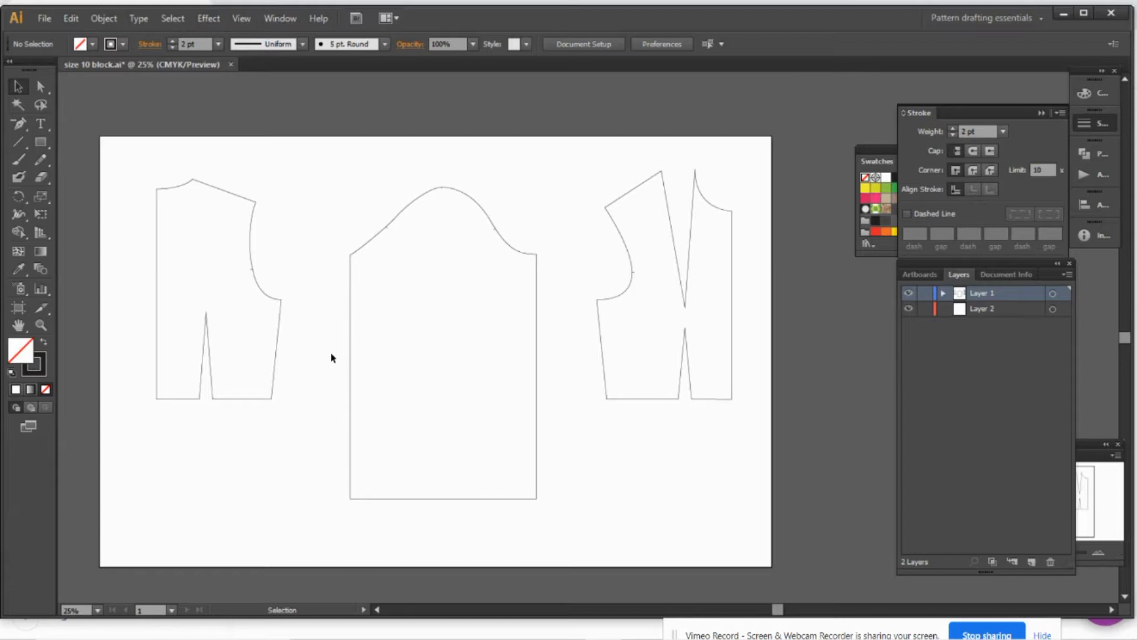
Export the pattern blocks as an AutoCAD Interchange File named size 10 block, replacing the existing file, with version R13/LT95 and a scale of 1 inch = 1 unit
click(44, 20)
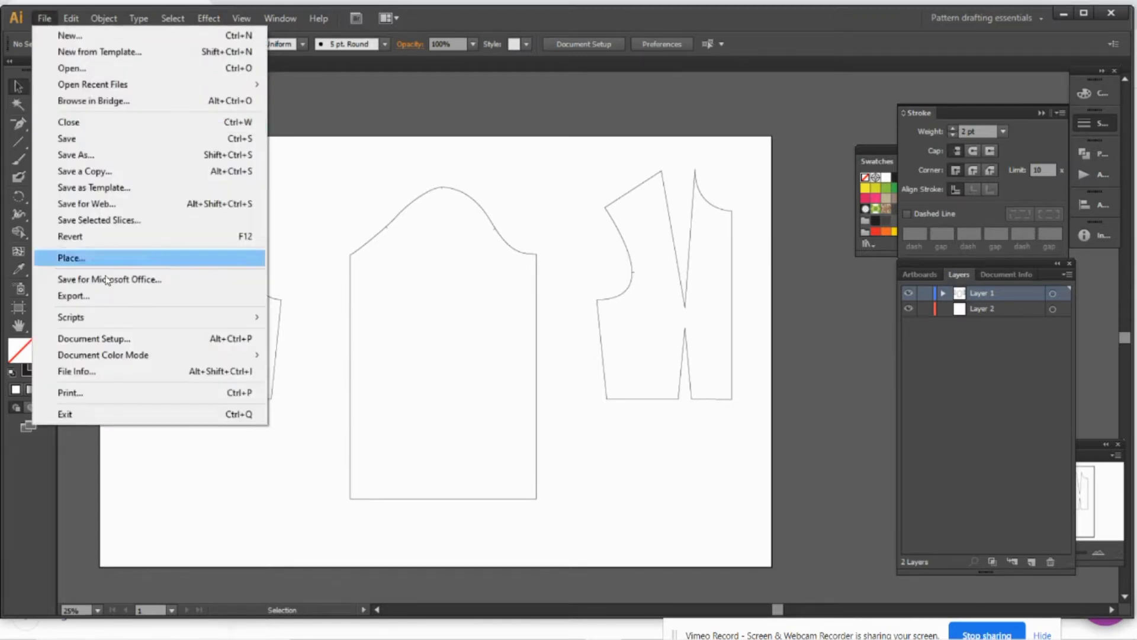
click(87, 296)
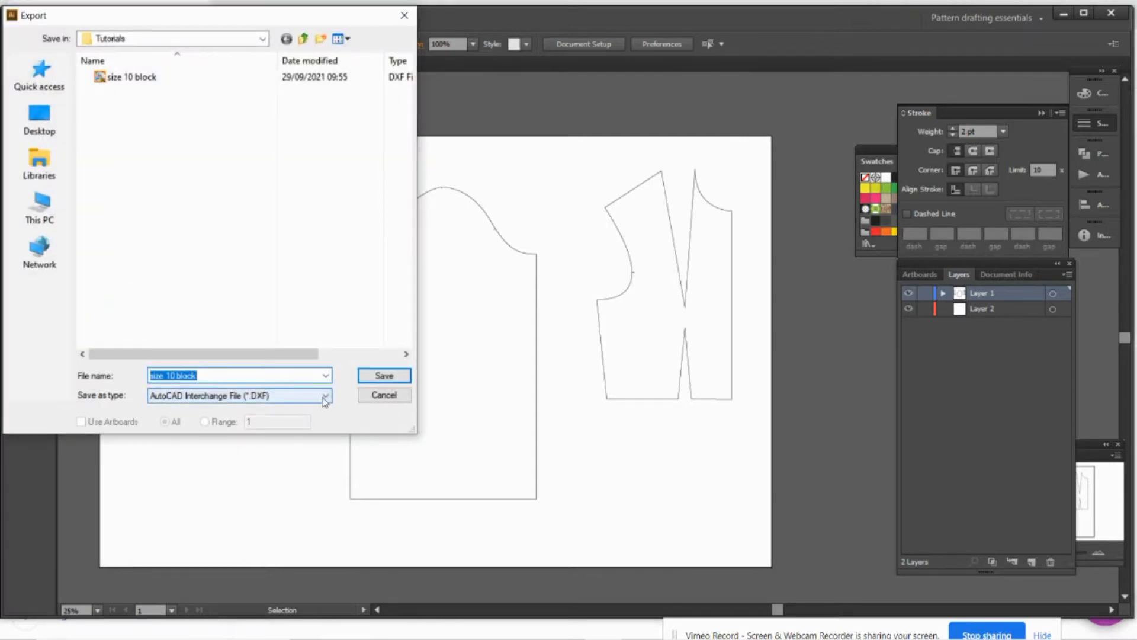
click(324, 395)
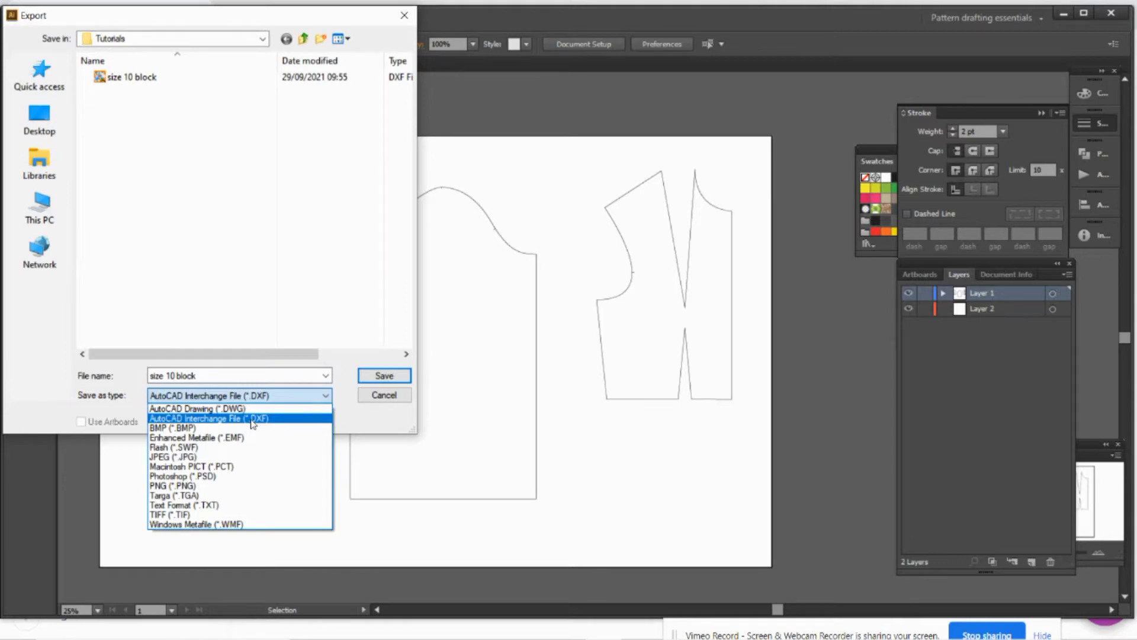
click(254, 419)
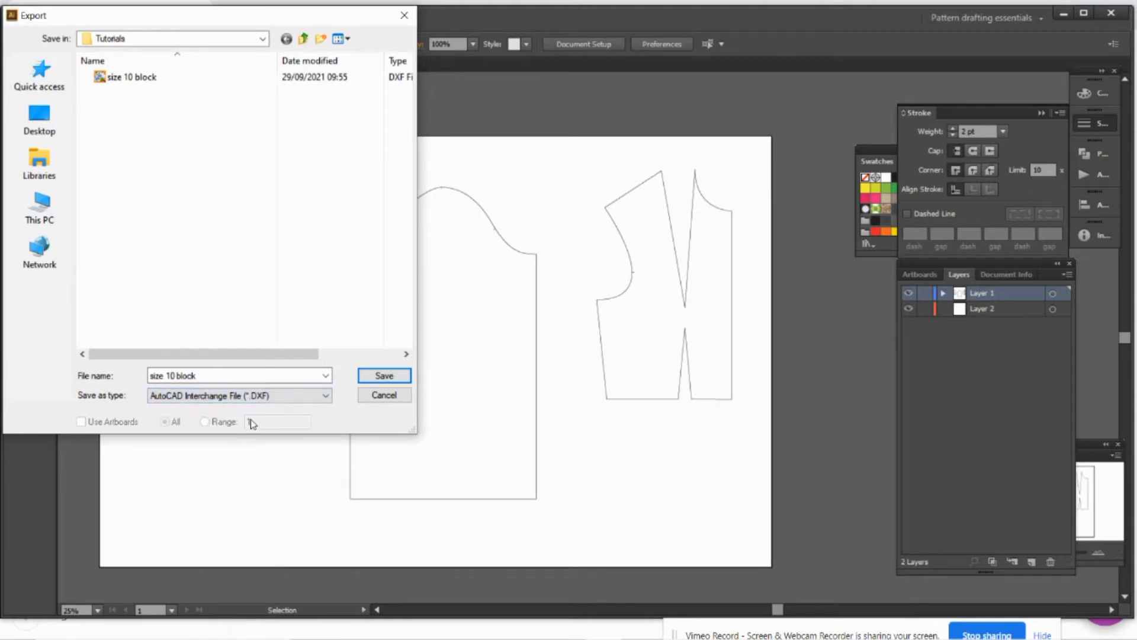
click(384, 376)
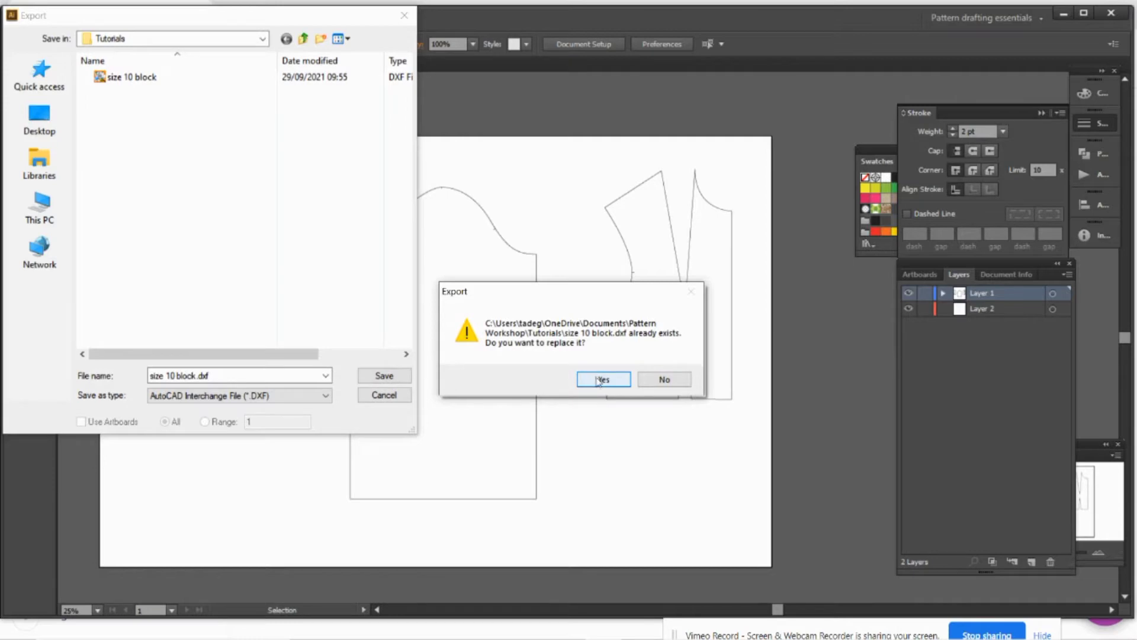
click(601, 379)
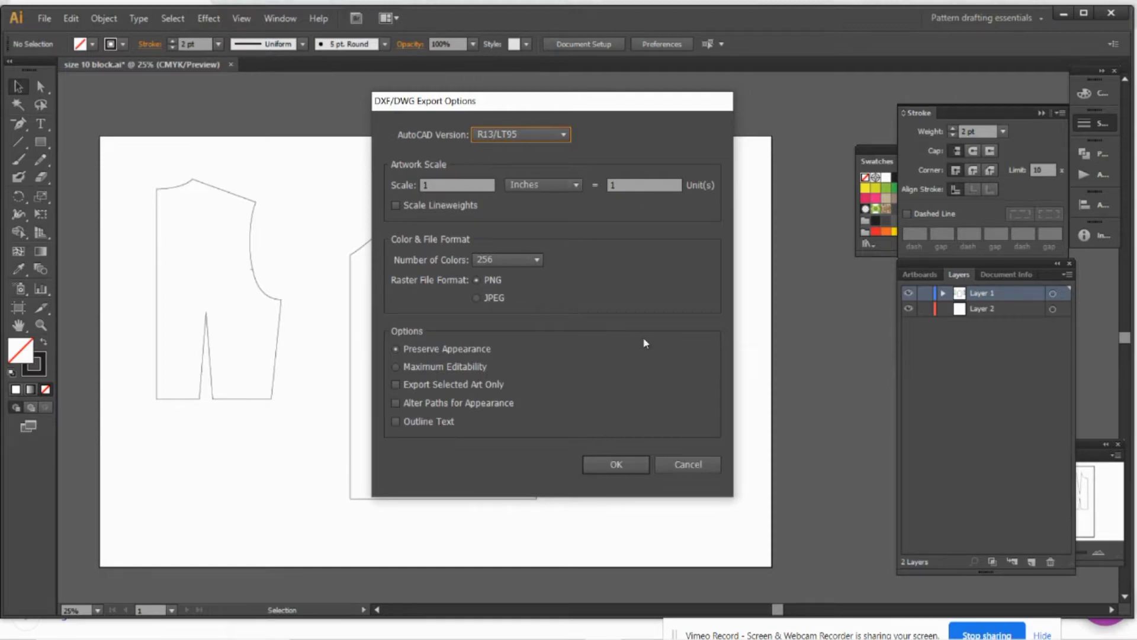
click(614, 465)
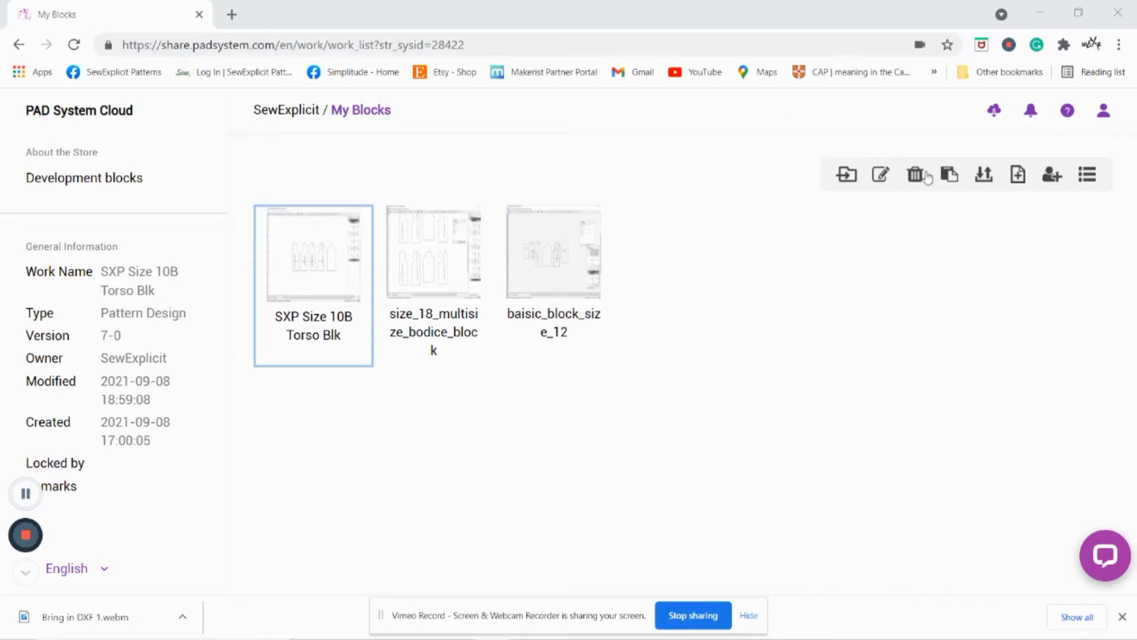
Switch to PAD System Cloud and upload size 10 block.dxf from the Tutorials folder into My Blocks
click(984, 176)
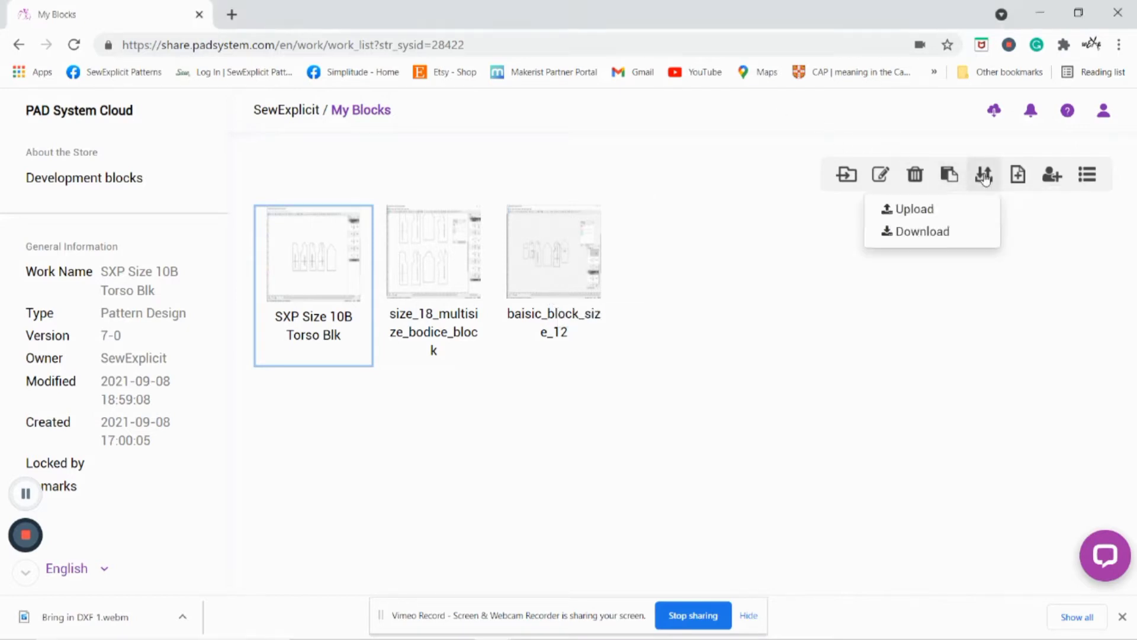
click(918, 209)
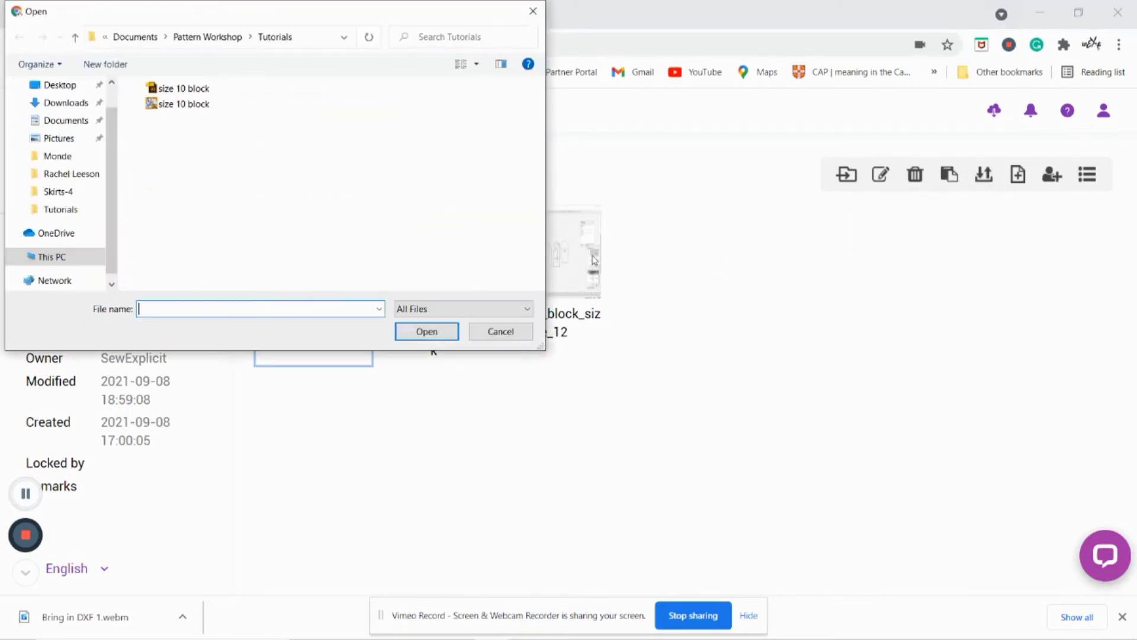
click(179, 106)
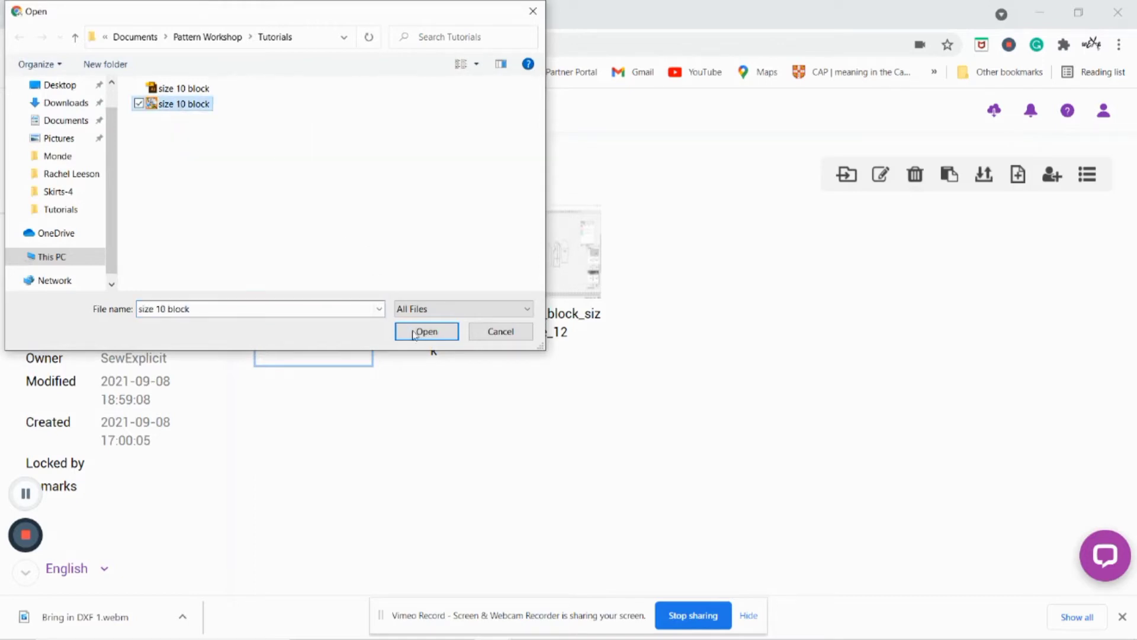
click(425, 332)
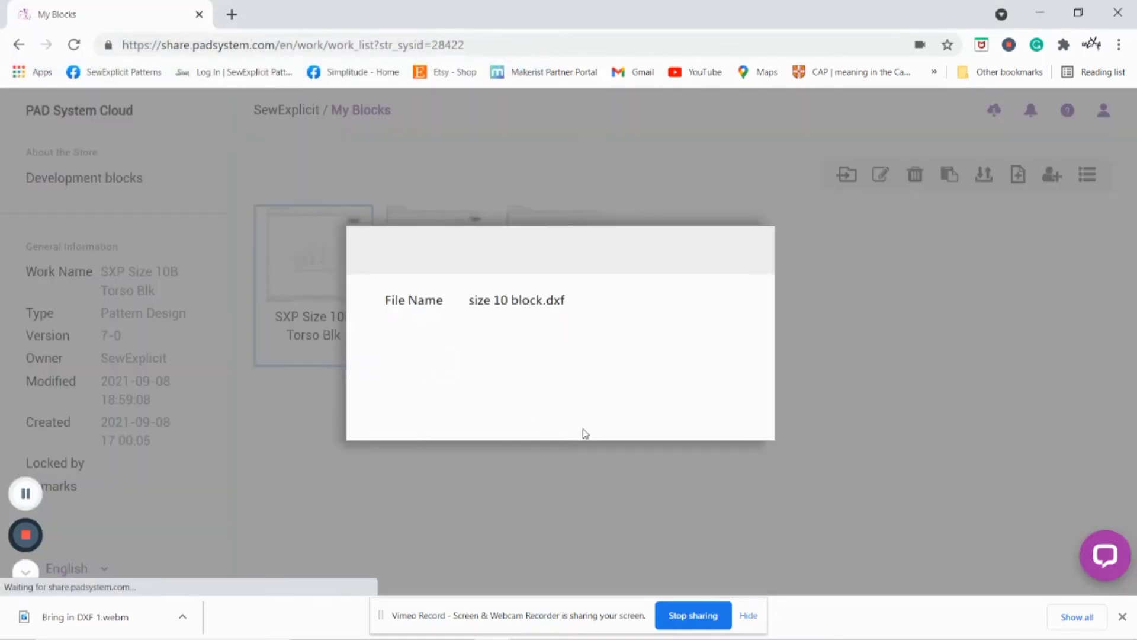
click(734, 398)
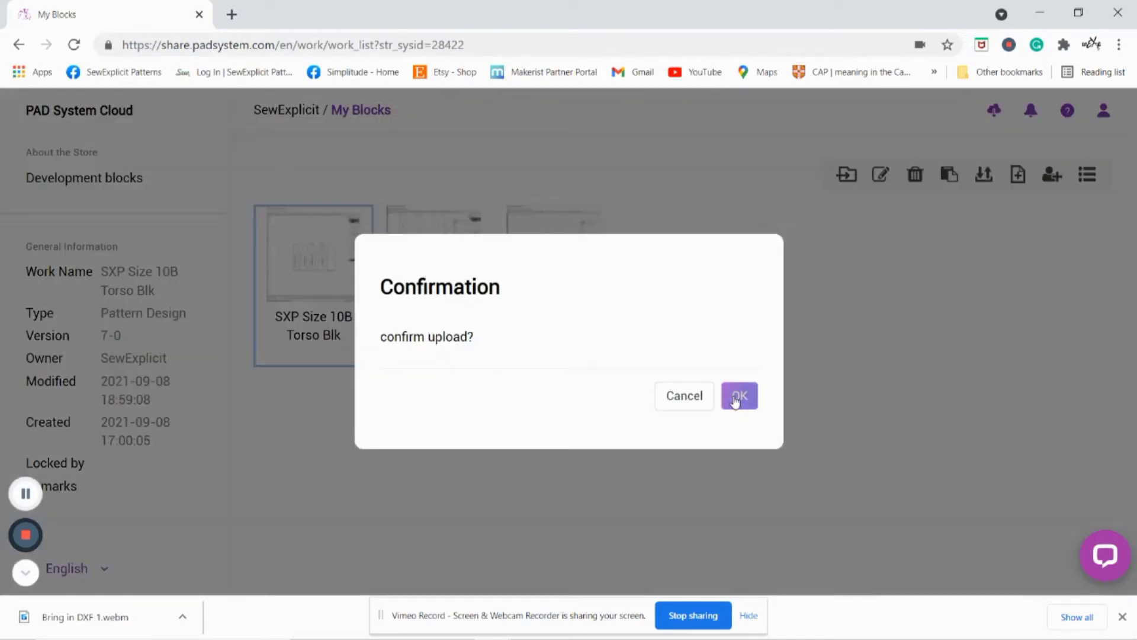
click(735, 398)
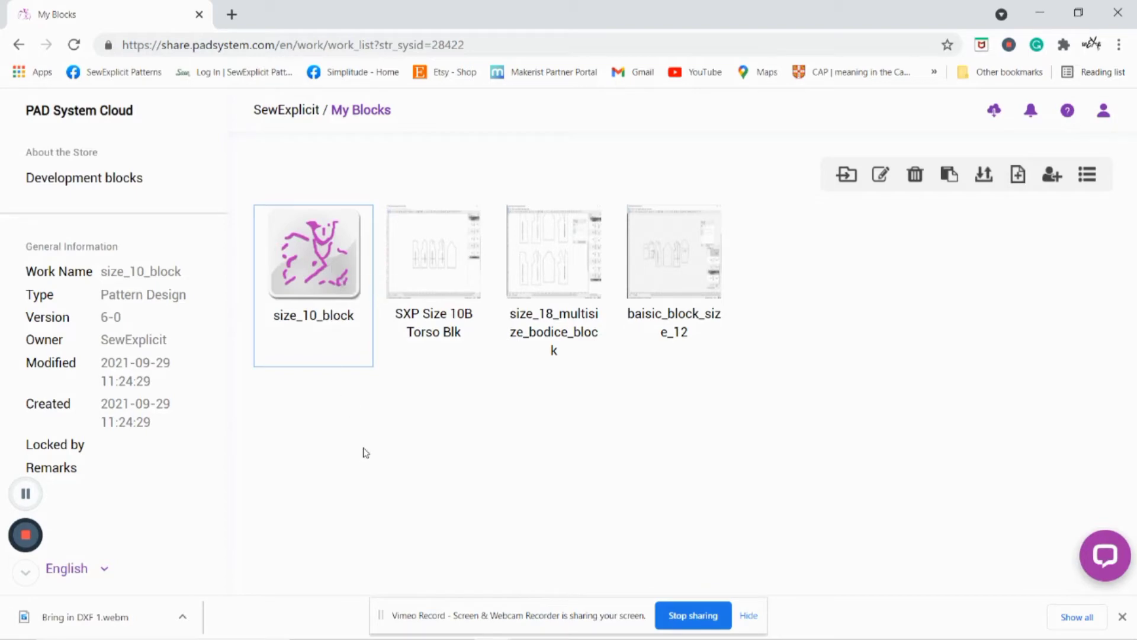
Open the uploaded size_10_block in Pattern Design and bring its window to the front
double_click(307, 293)
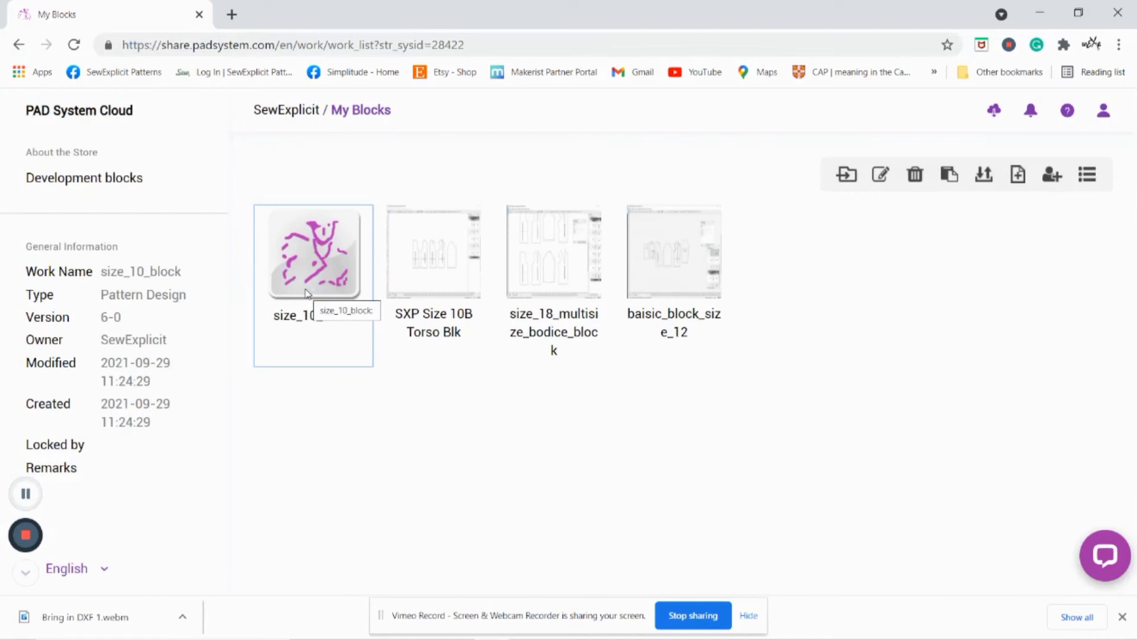
double_click(307, 292)
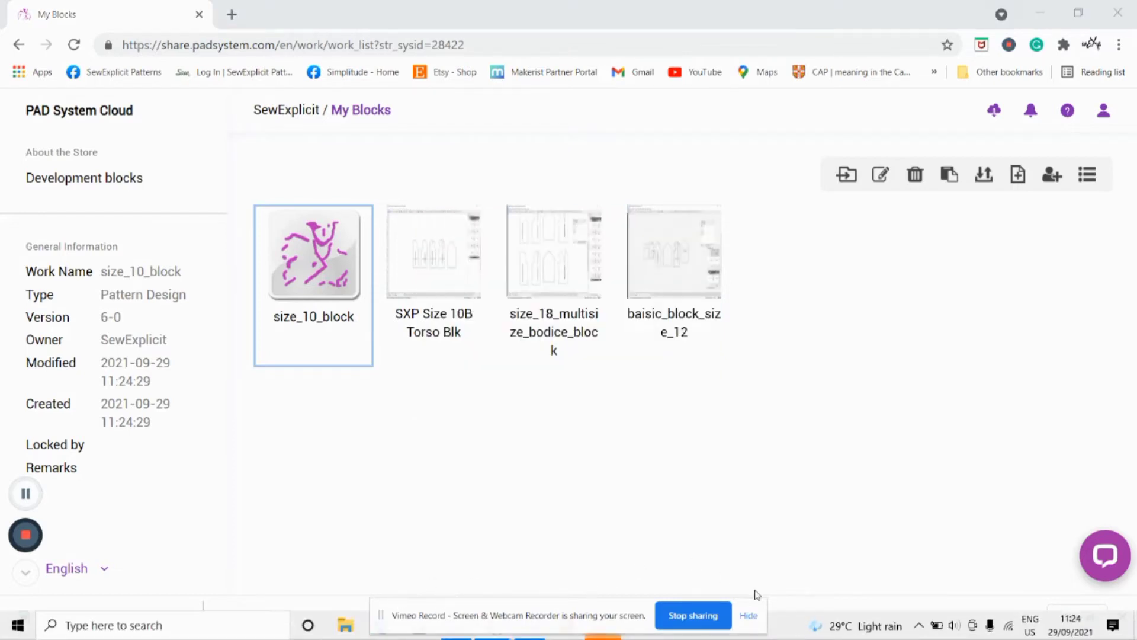
click(749, 615)
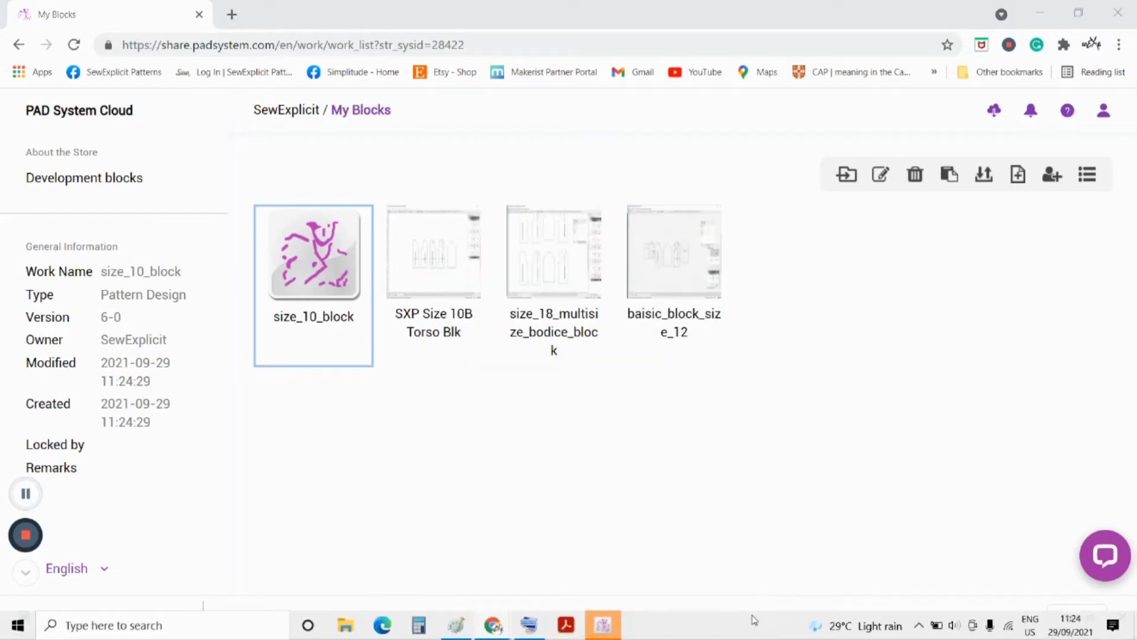
click(608, 627)
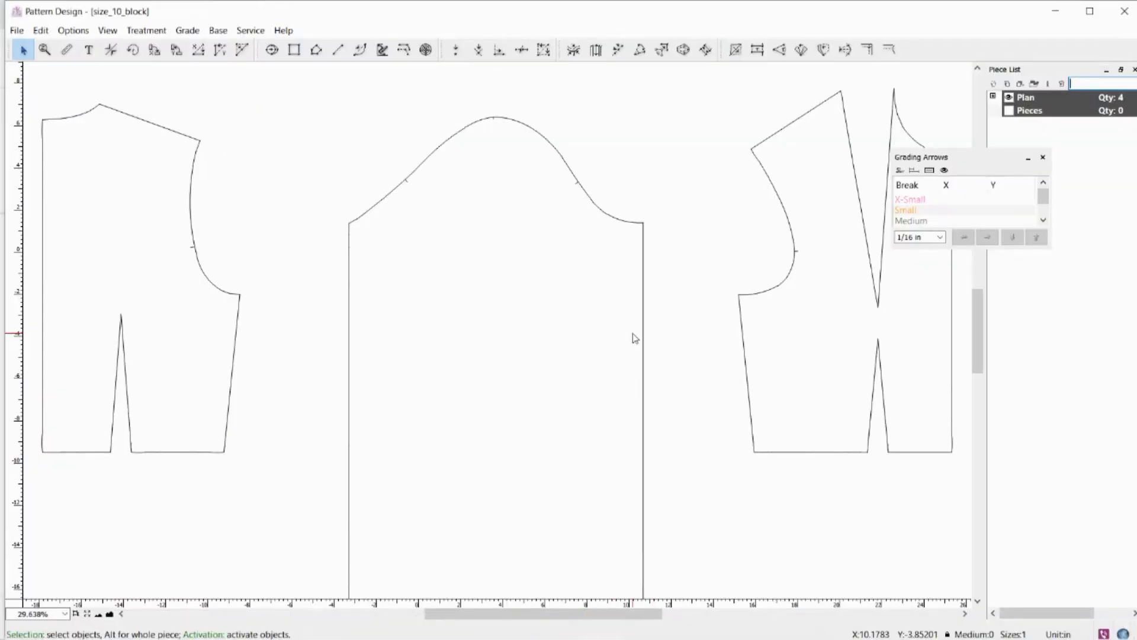
Enable Shadow in the Piece Info of the back bodice, sleeve and front bodice together, and clear the selection
scroll(636, 338, down, 1)
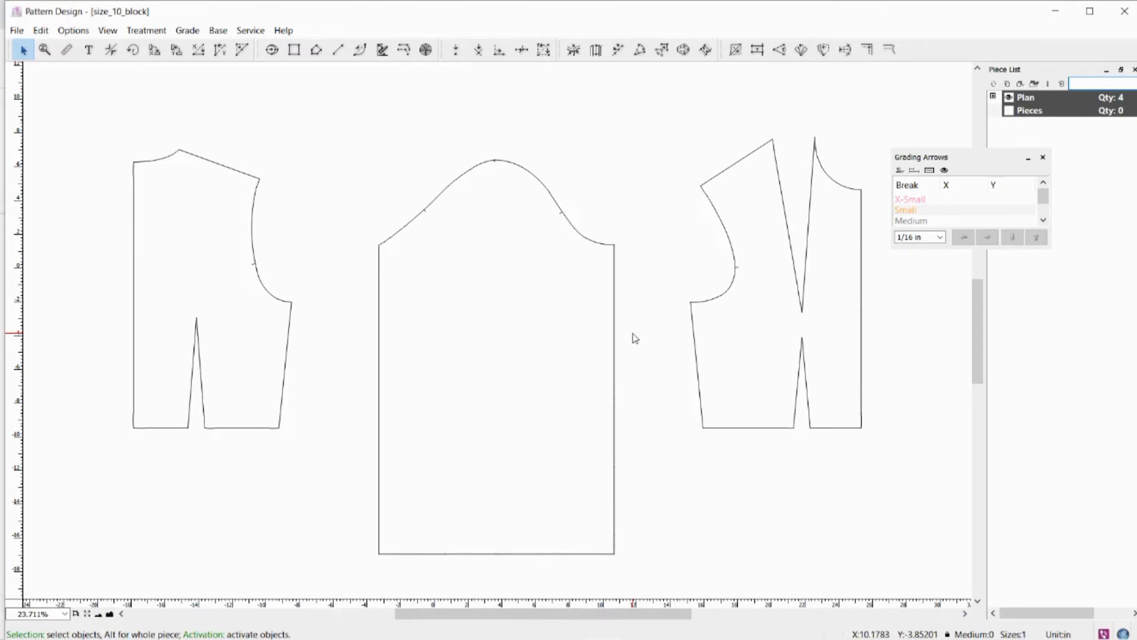
key(alt)
alt+click(287, 382)
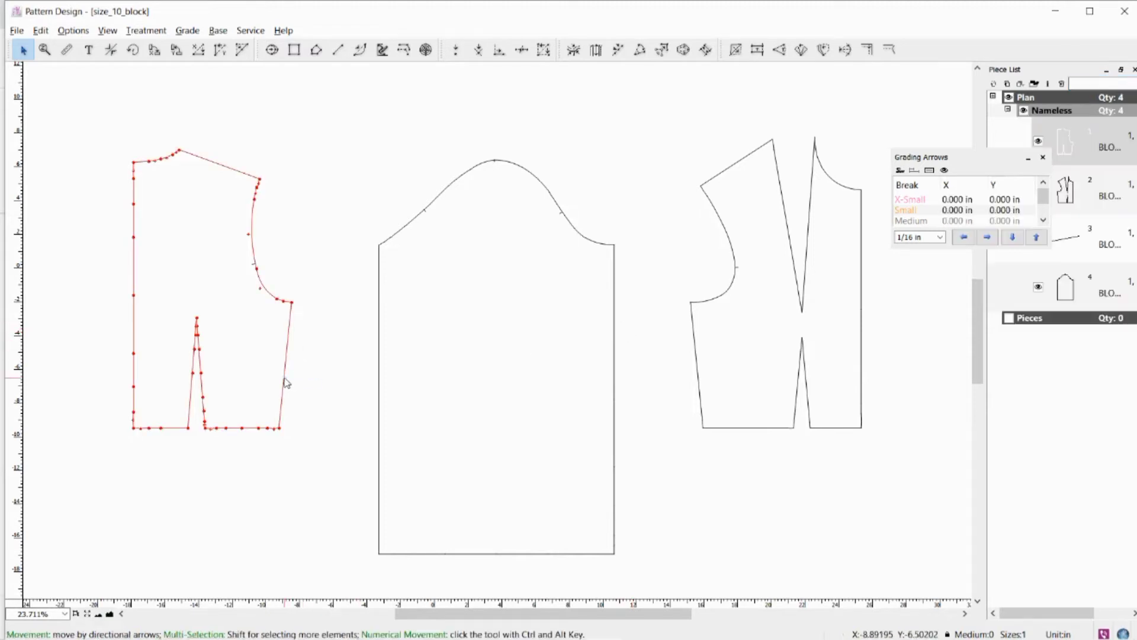
shift+click(615, 302)
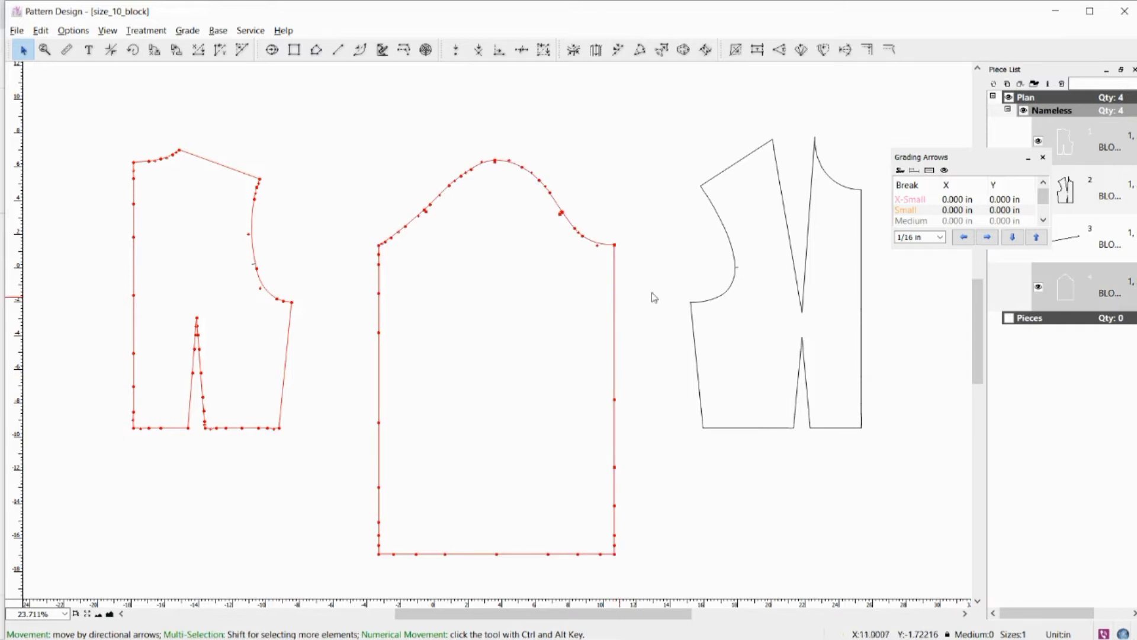
shift+click(694, 335)
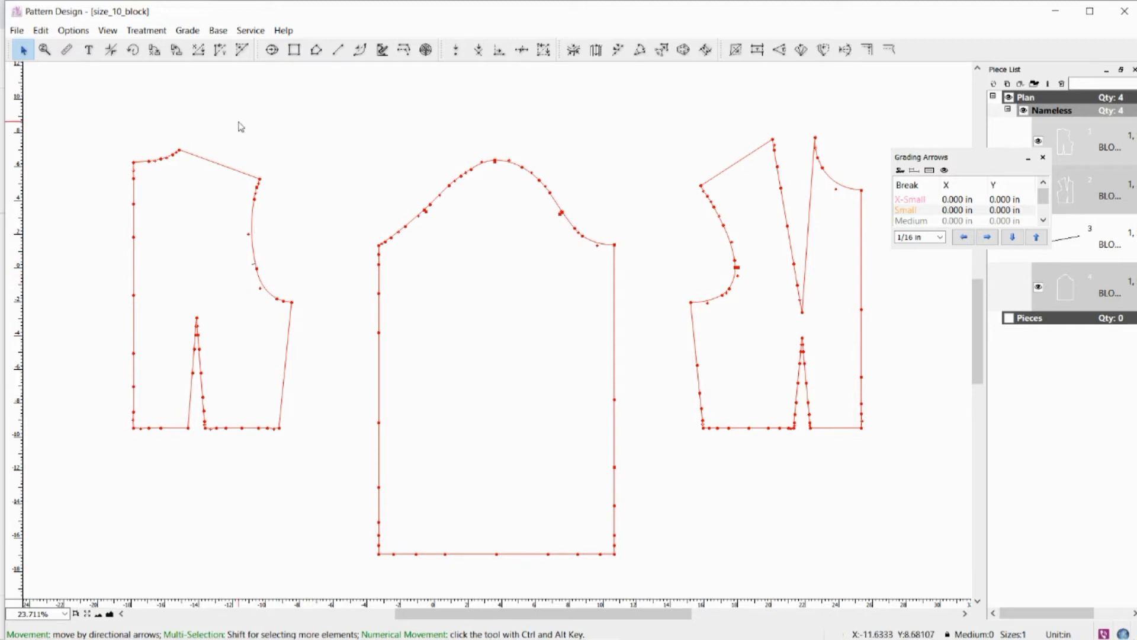
click(147, 33)
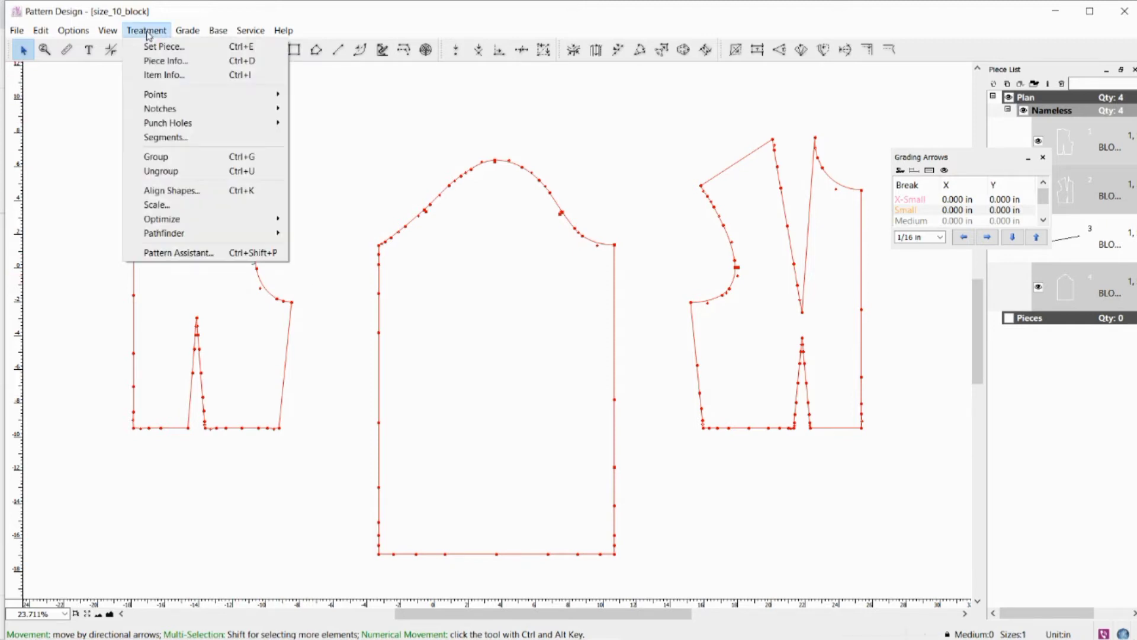
click(173, 62)
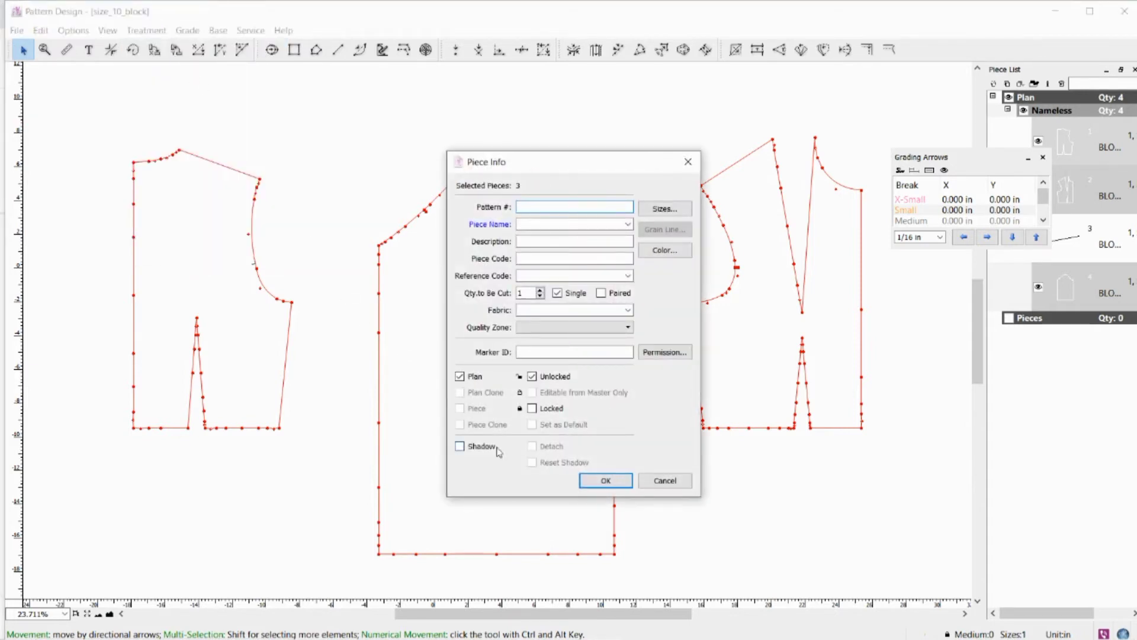
click(460, 448)
click(602, 482)
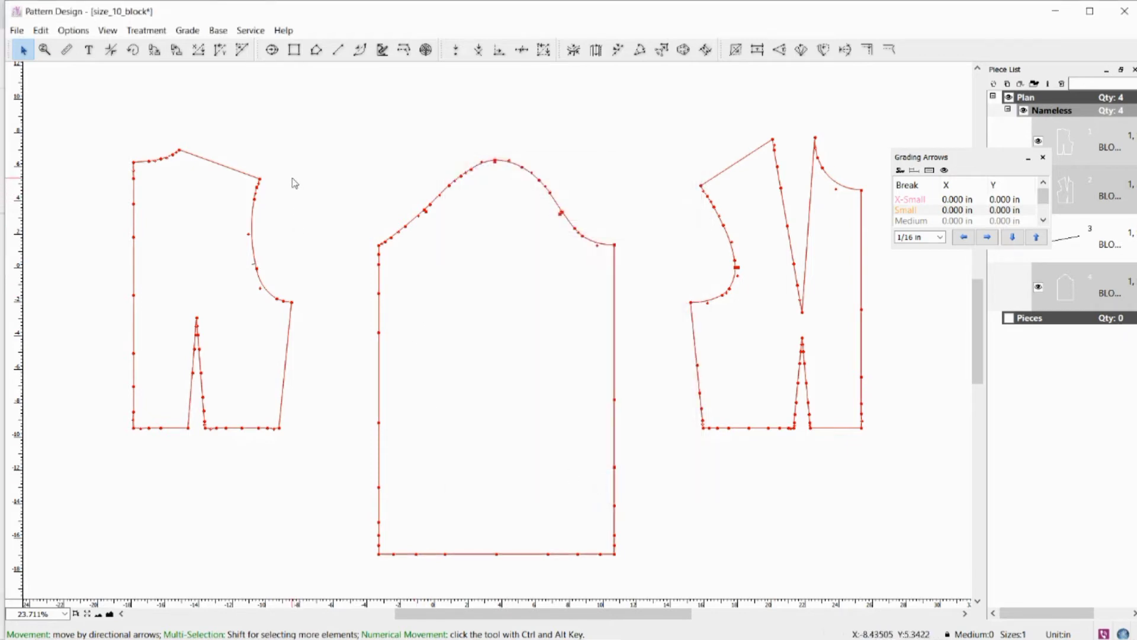
click(312, 320)
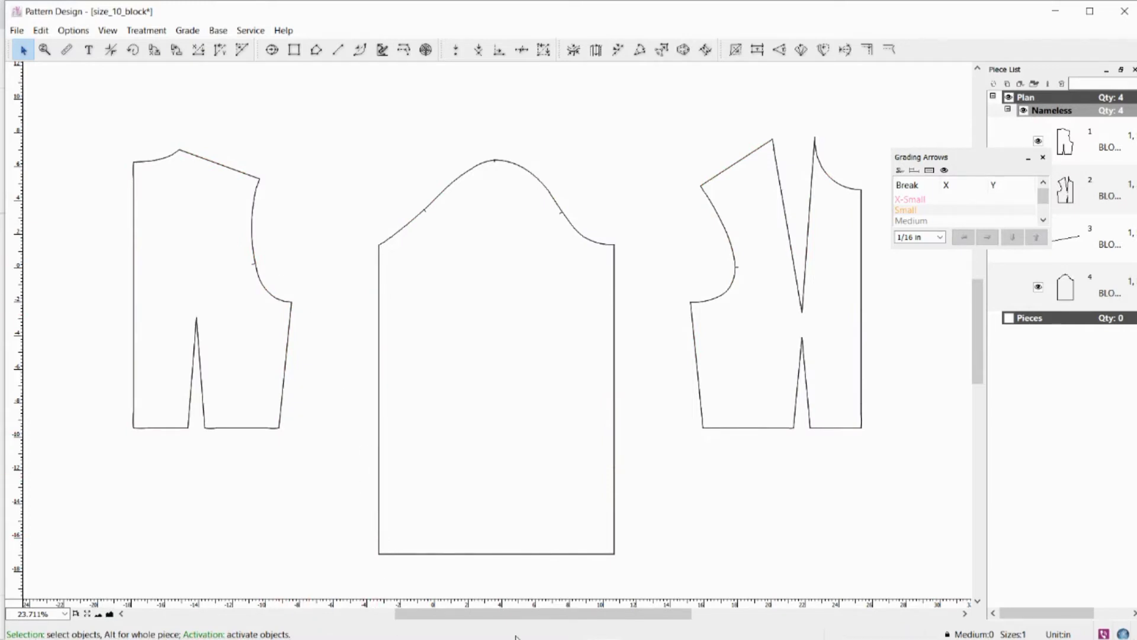
Activate the back bodice, try pulling its lower side-seam corner outward, and undo the move
mouse_move(514, 639)
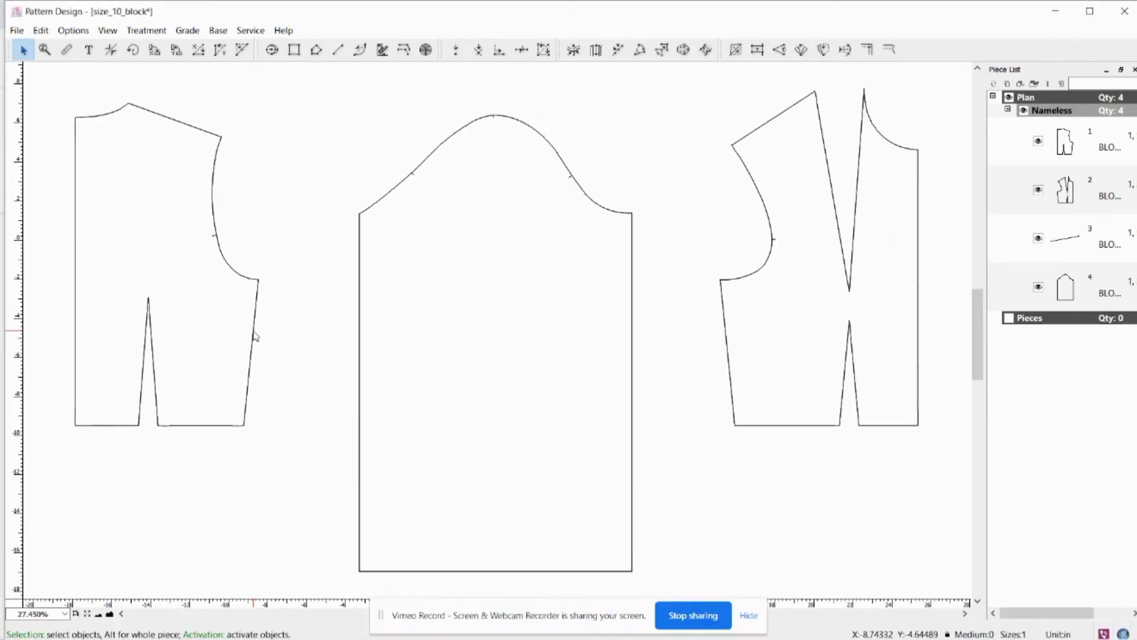
click(253, 333)
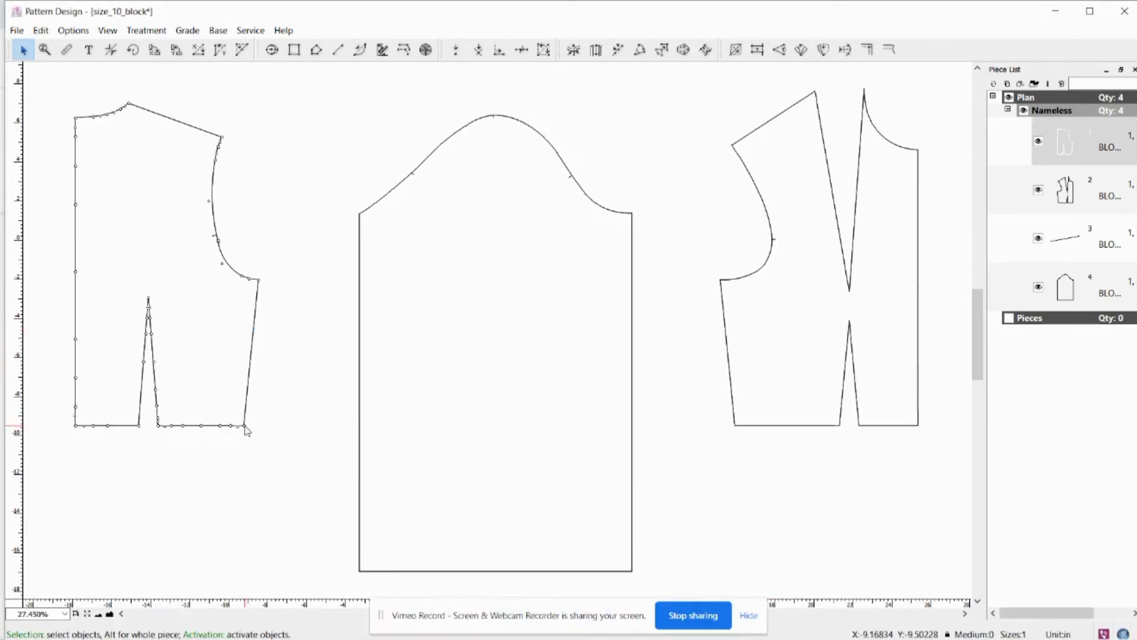
drag(245, 426, 315, 413)
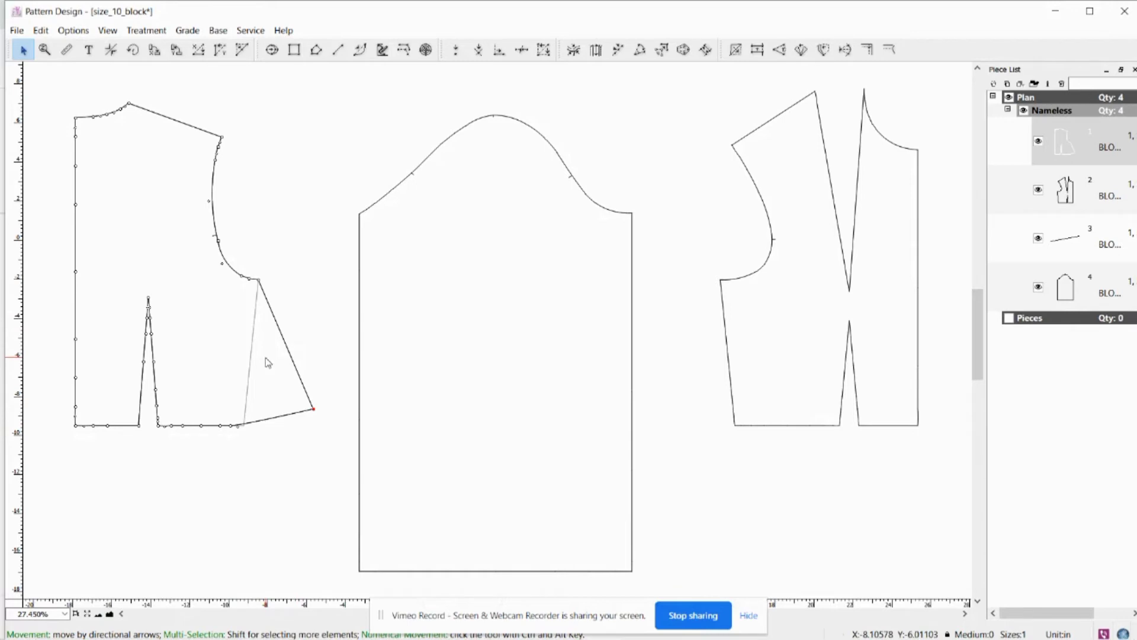
key(ctrl+z)
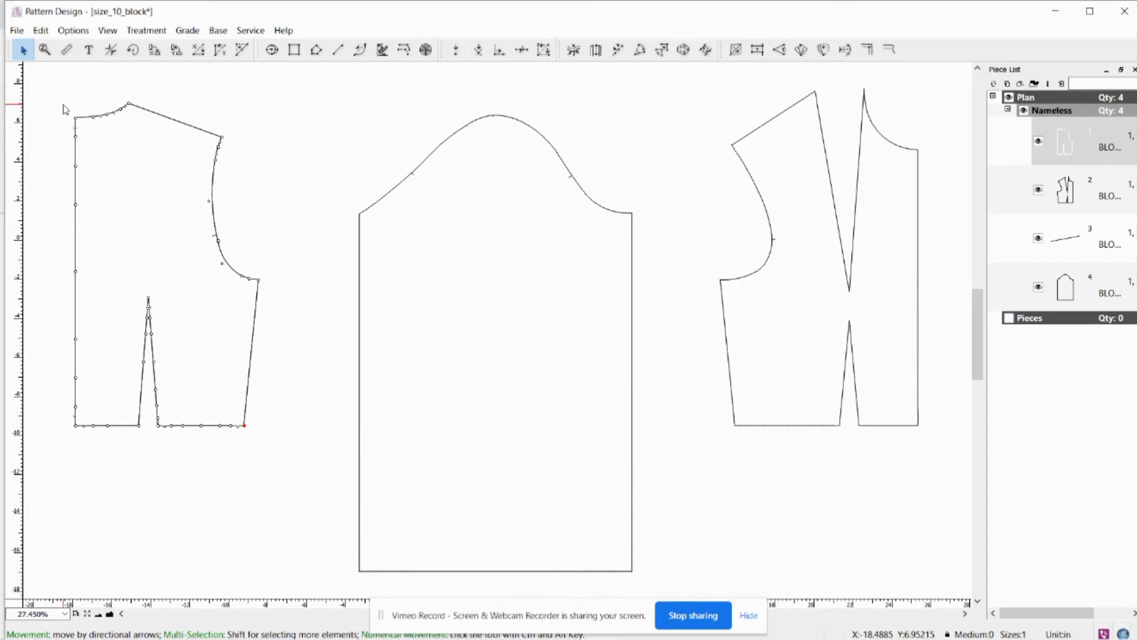
Delete the back bodice's centre back line with its extra points and redraw it as one straight segment between neck and hem
drag(58, 109, 82, 454)
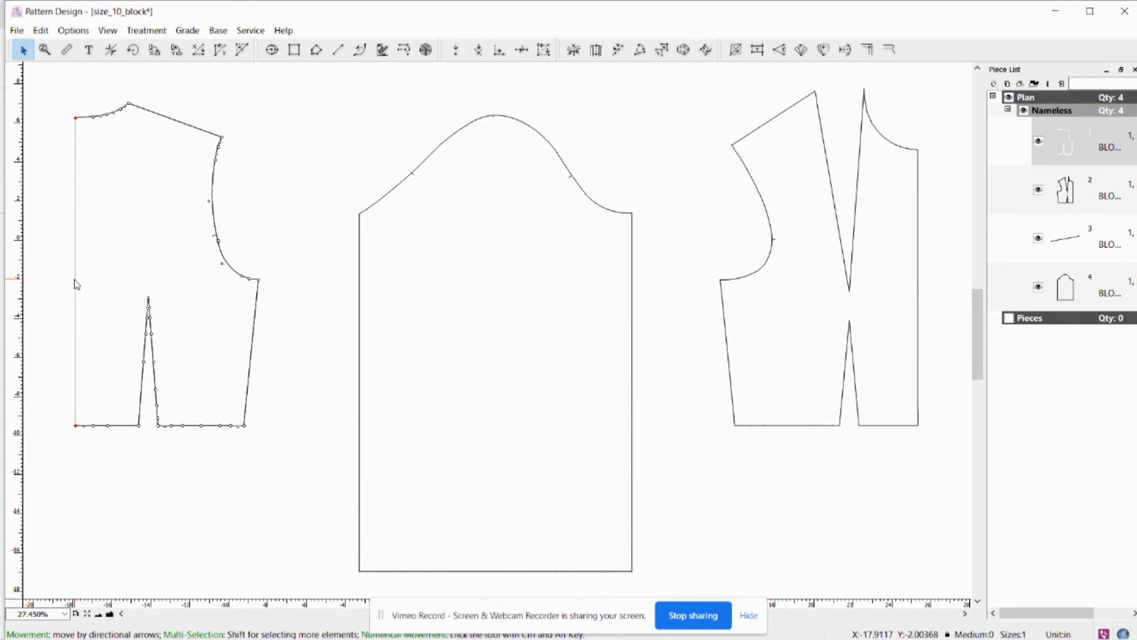
click(339, 51)
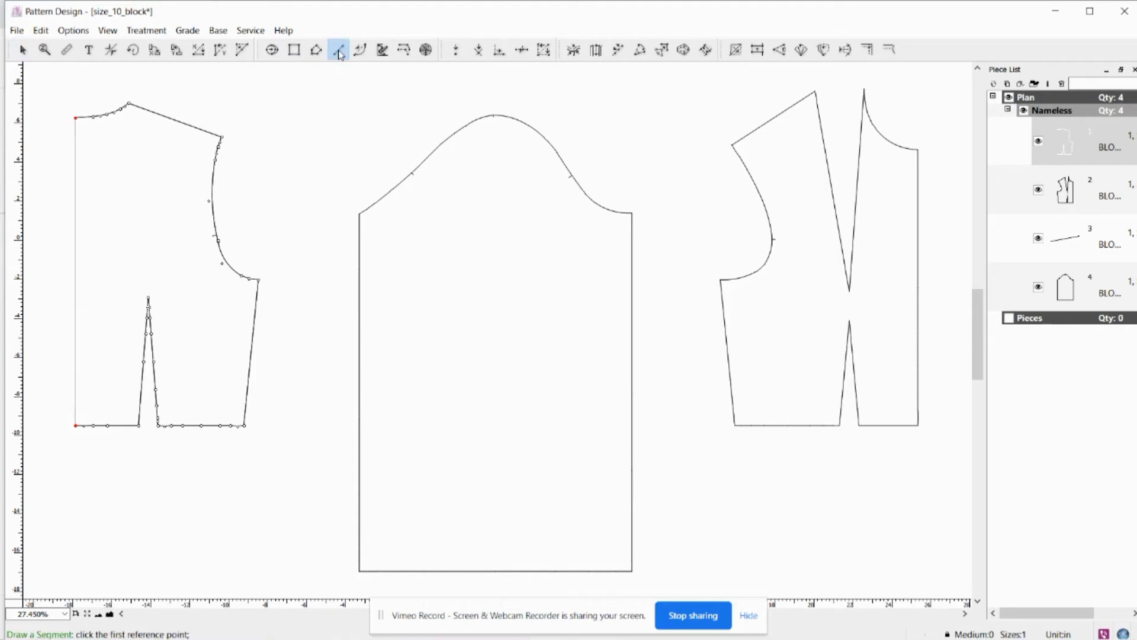
click(75, 118)
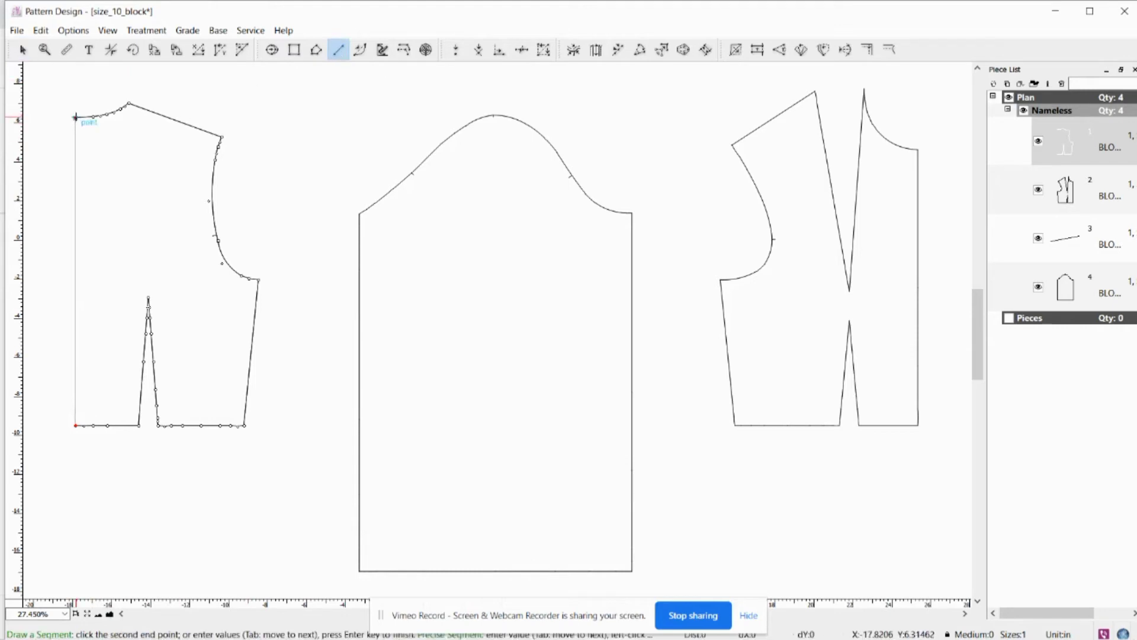
click(75, 426)
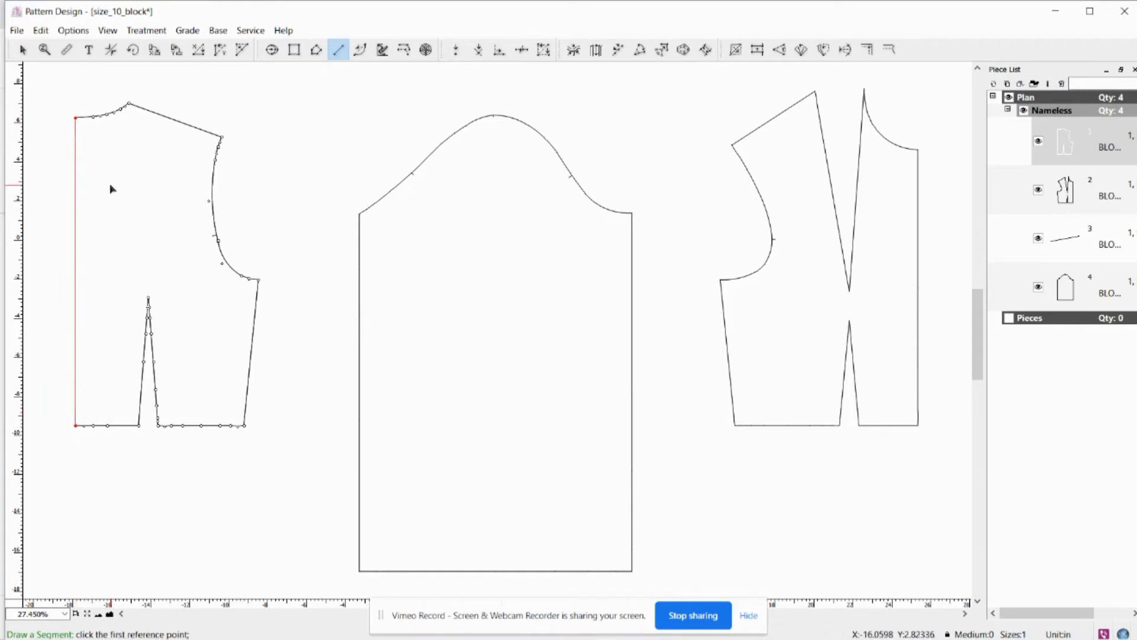
key(Escape)
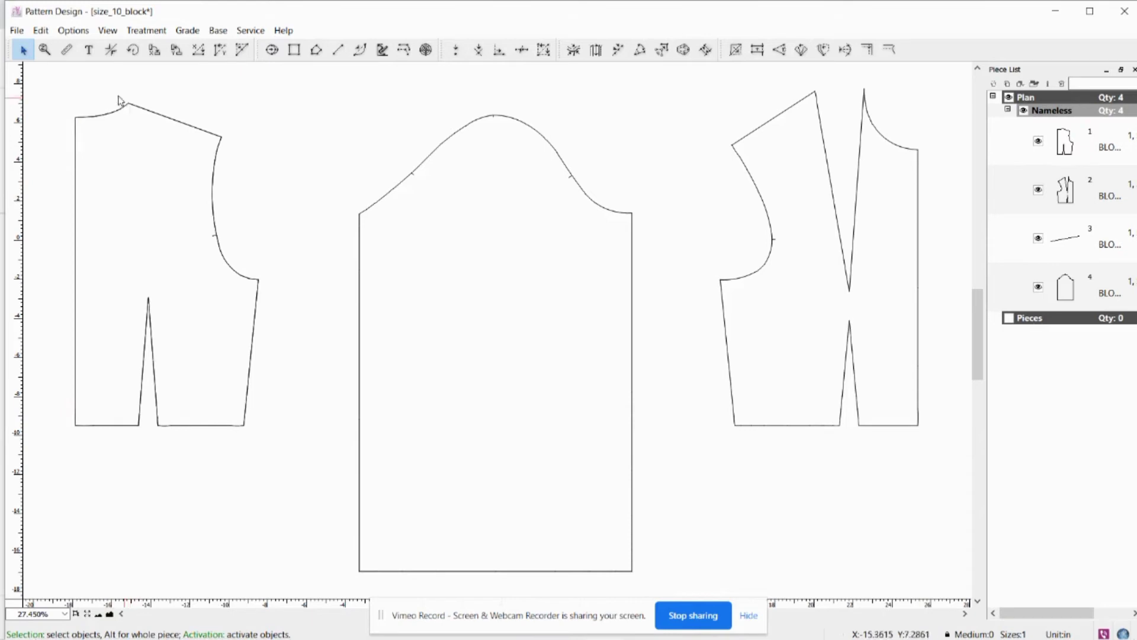
Check the shoulder line's points, and replace the back neckline with a straight segment from shoulder neck point to centre back
drag(122, 92, 236, 143)
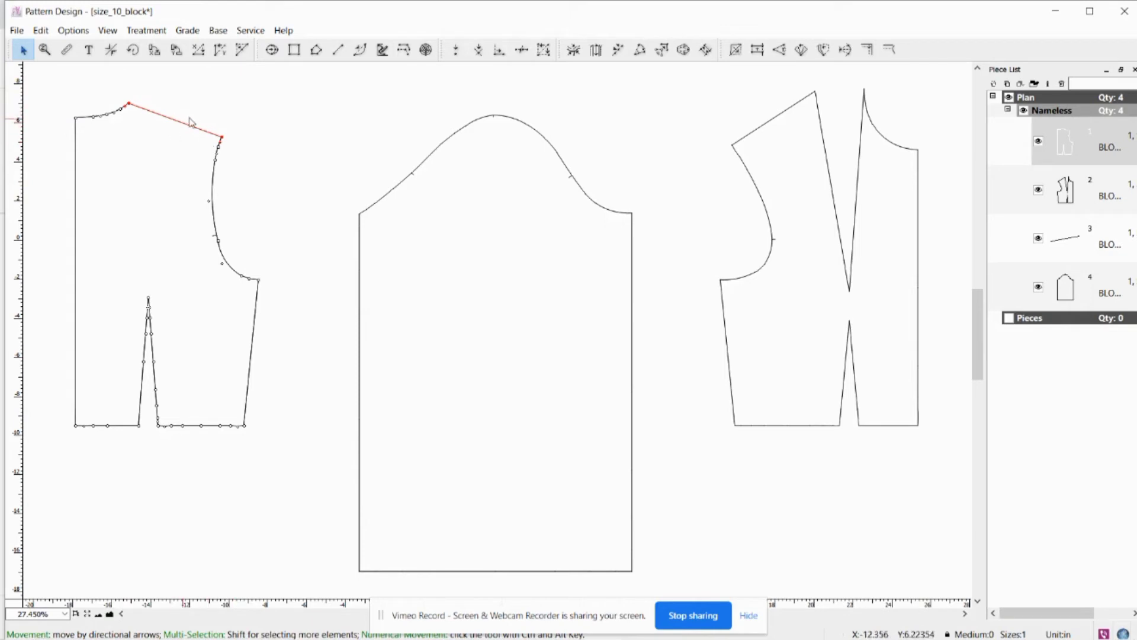
click(149, 105)
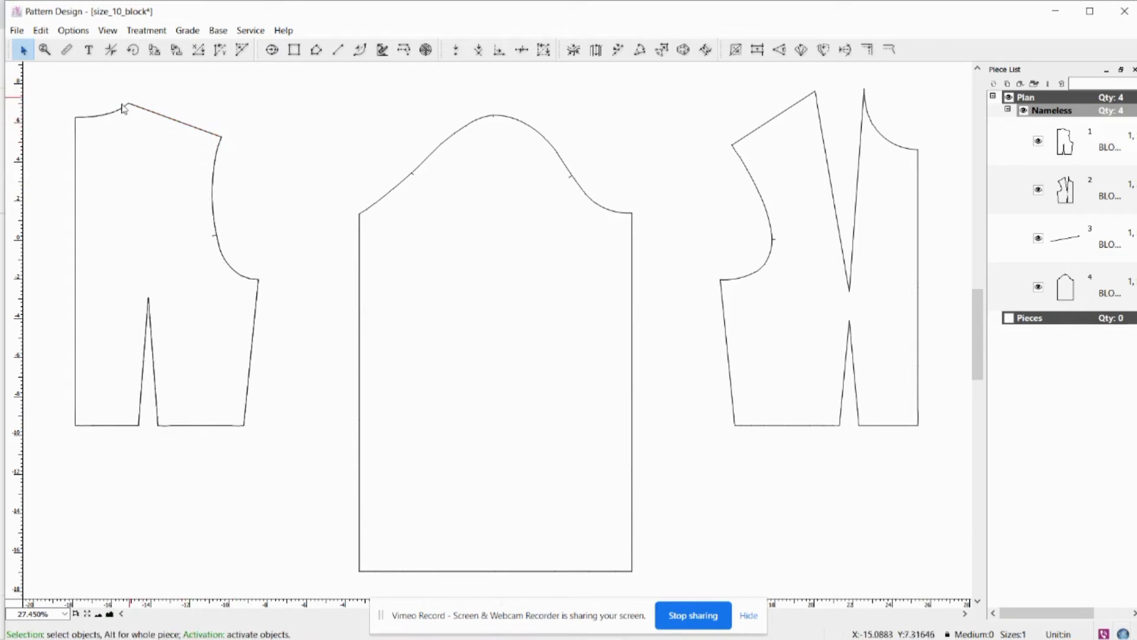
drag(132, 95, 73, 126)
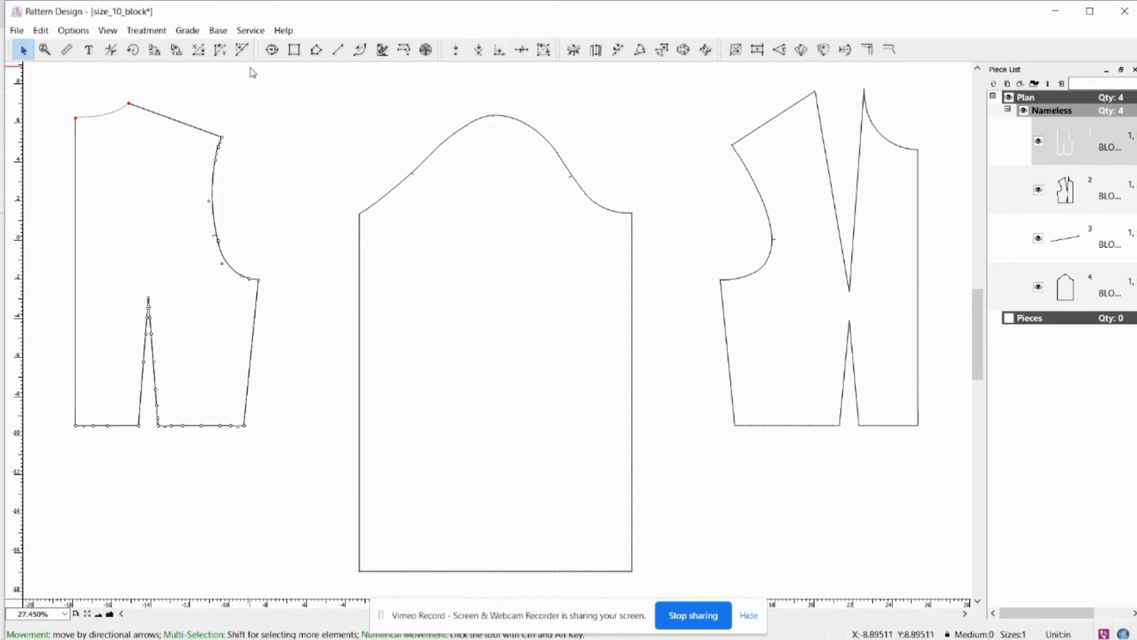
click(338, 49)
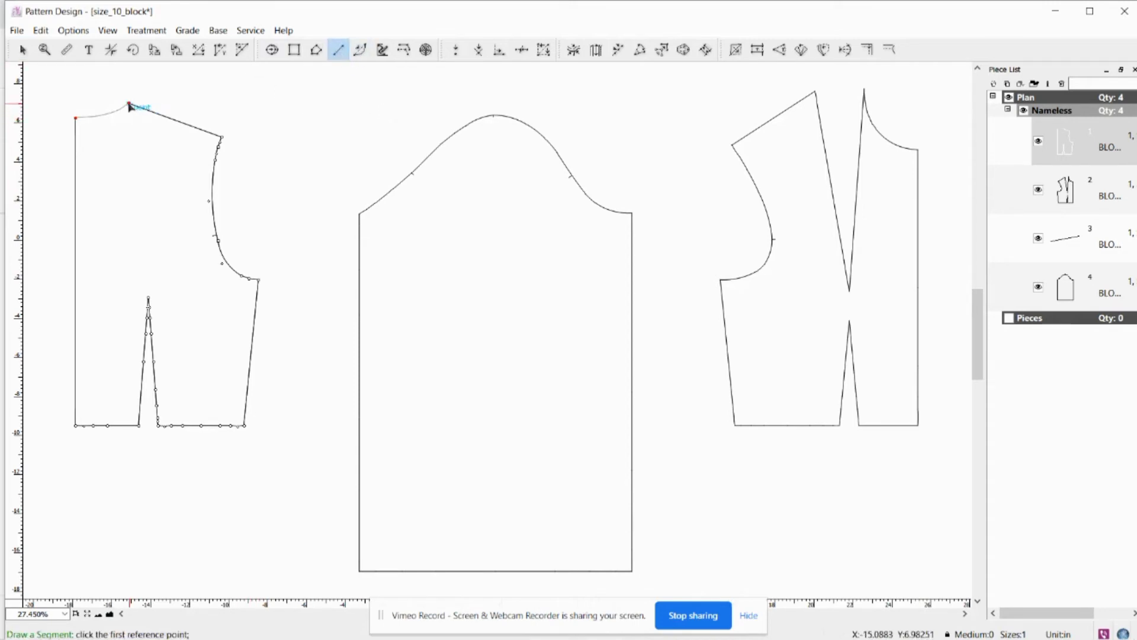
click(129, 104)
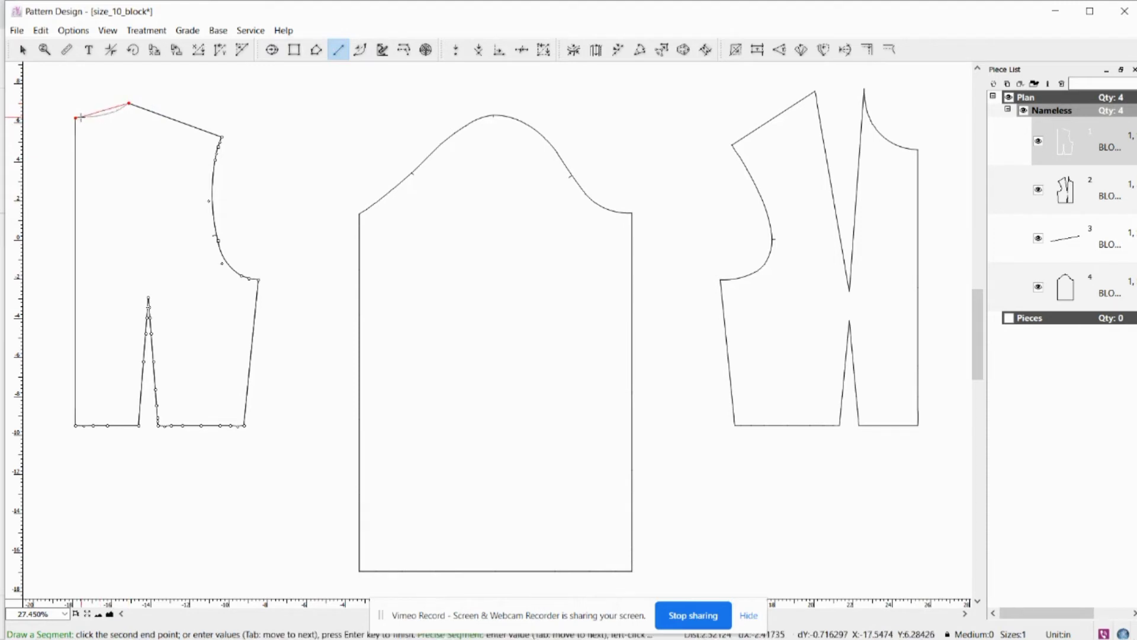
click(75, 118)
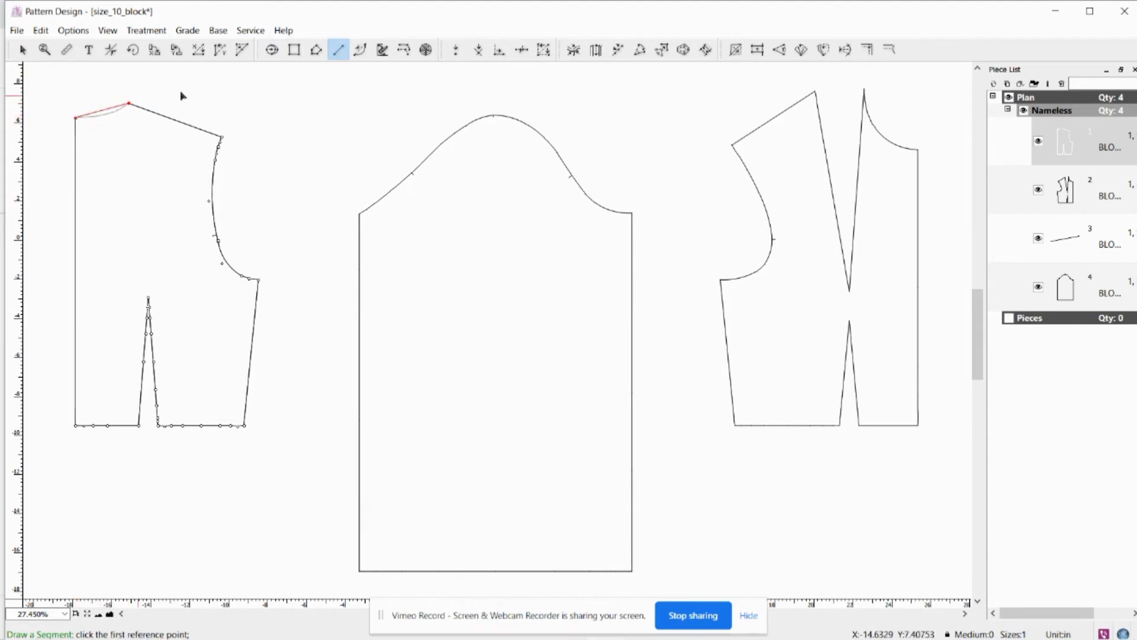
Curve the new back neckline segment downward so it follows the neckline shadow
click(361, 51)
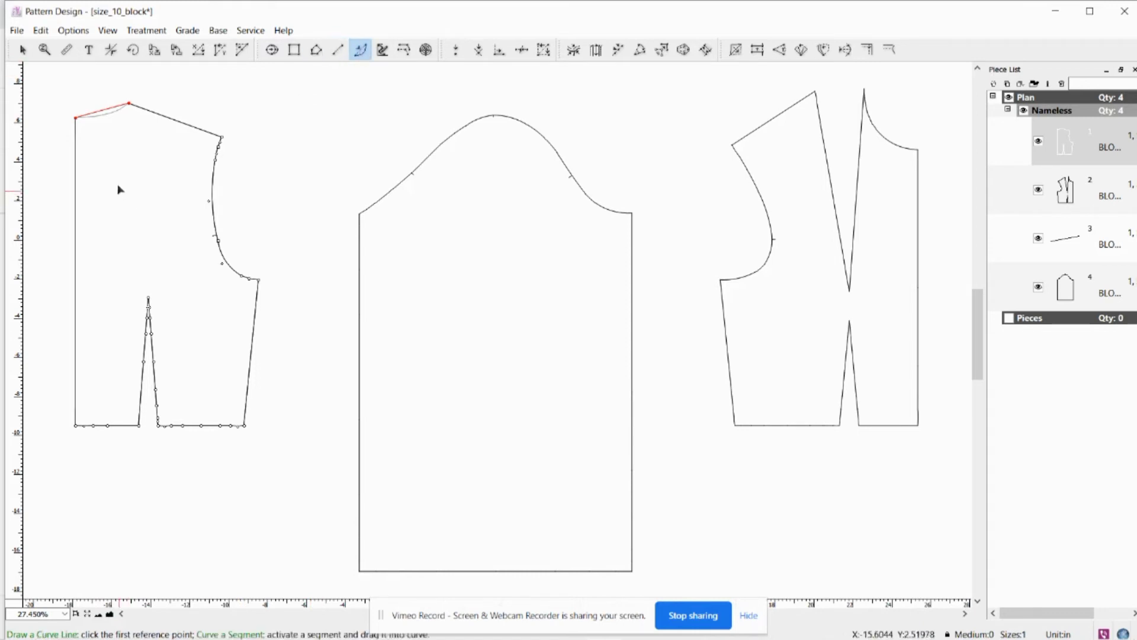
click(100, 111)
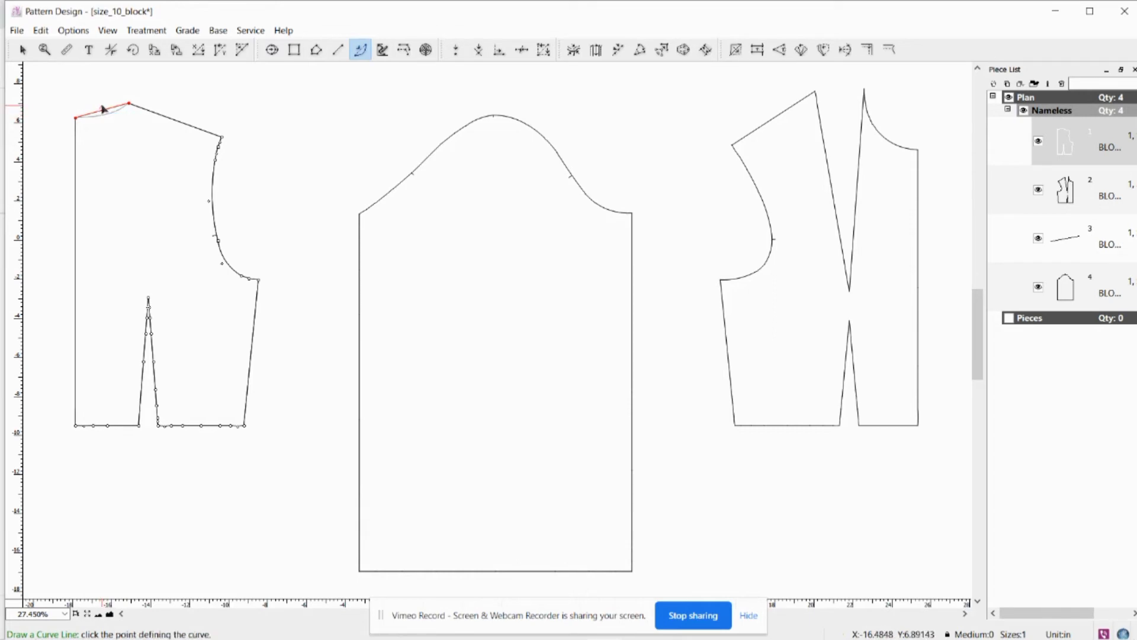
click(102, 107)
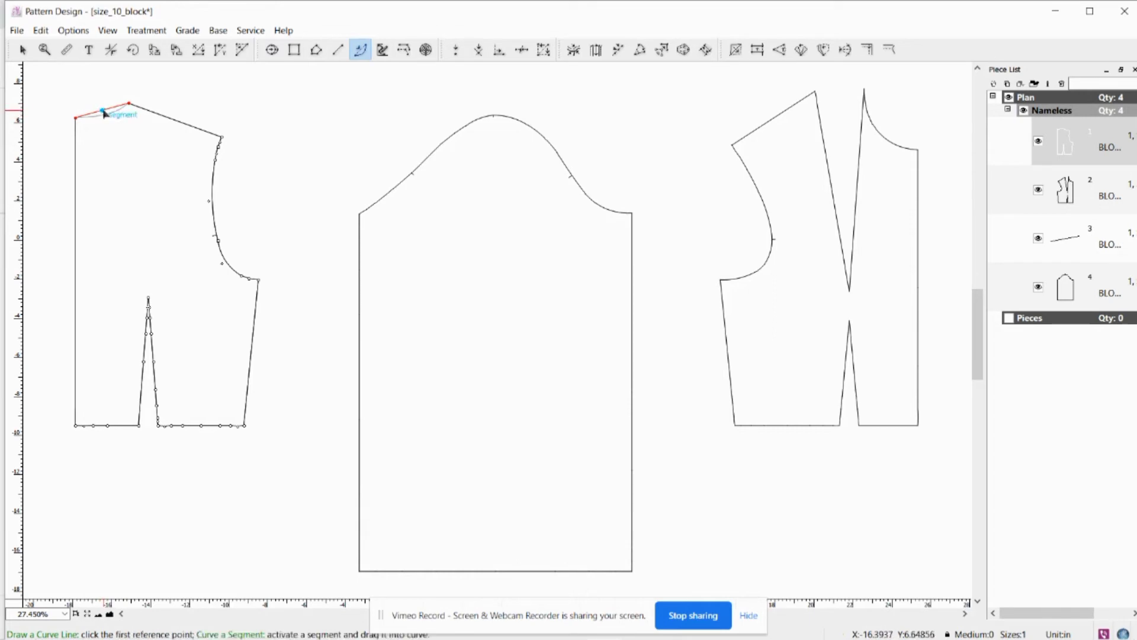
click(103, 110)
click(103, 111)
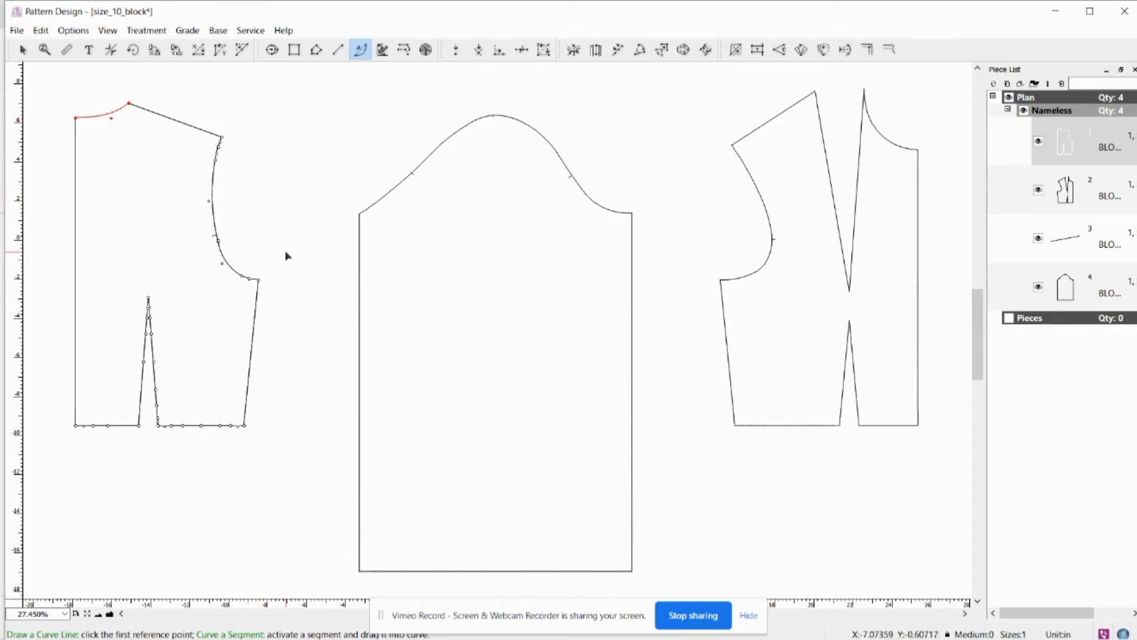
key(Escape)
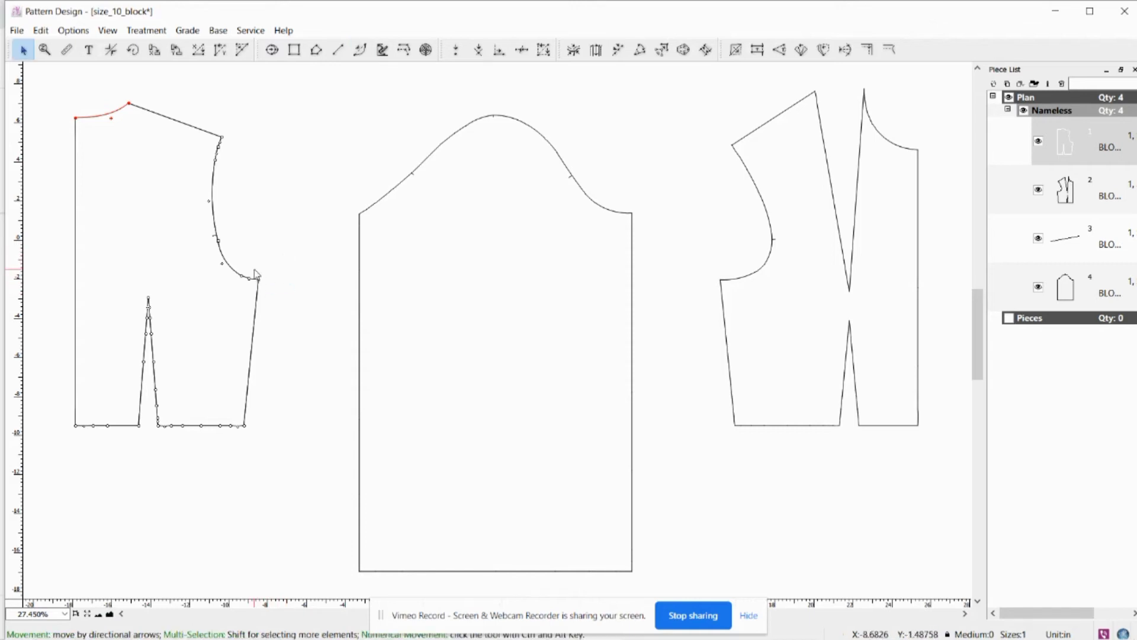
Delete the back armhole's points together with its notch line, and redraw it as one segment curved towards the armhole shadow
drag(279, 297, 198, 129)
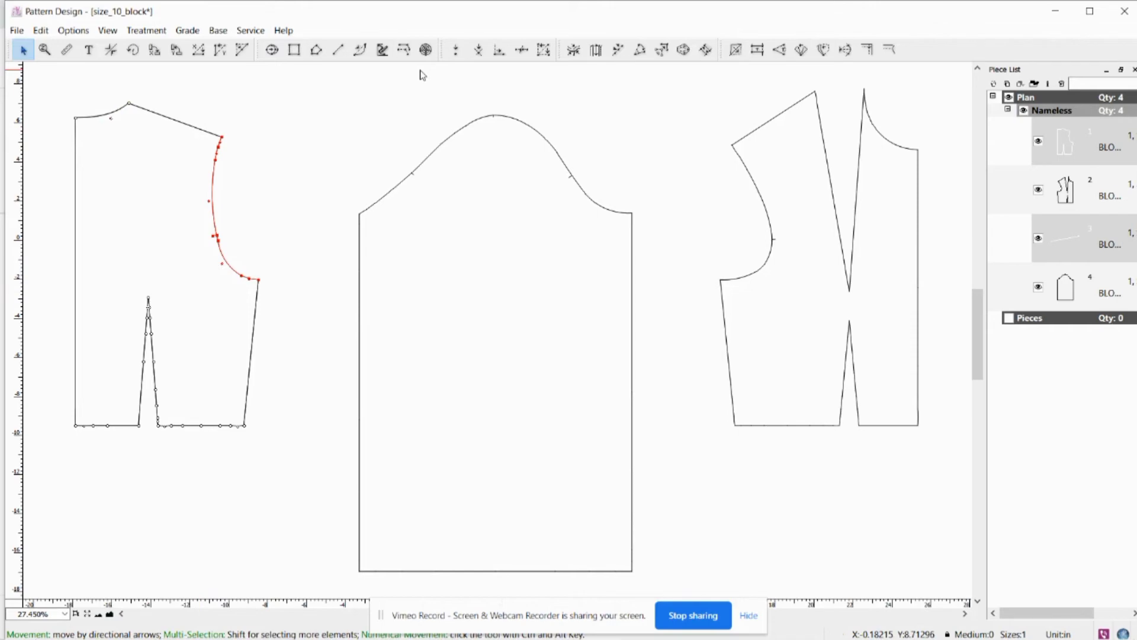
key(Delete)
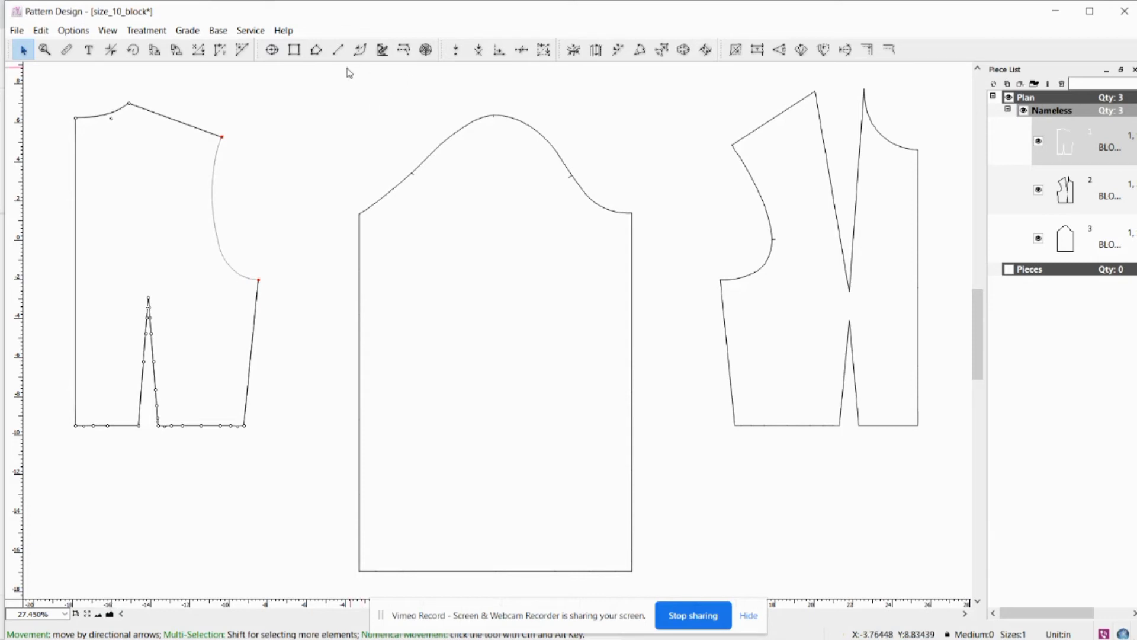
click(338, 49)
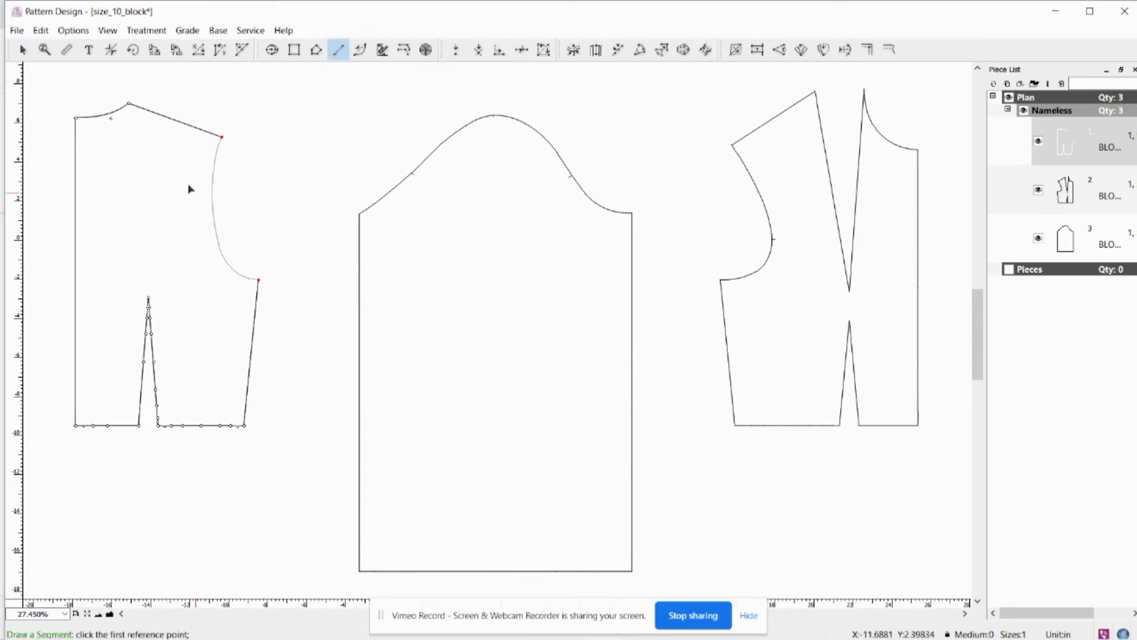
click(222, 137)
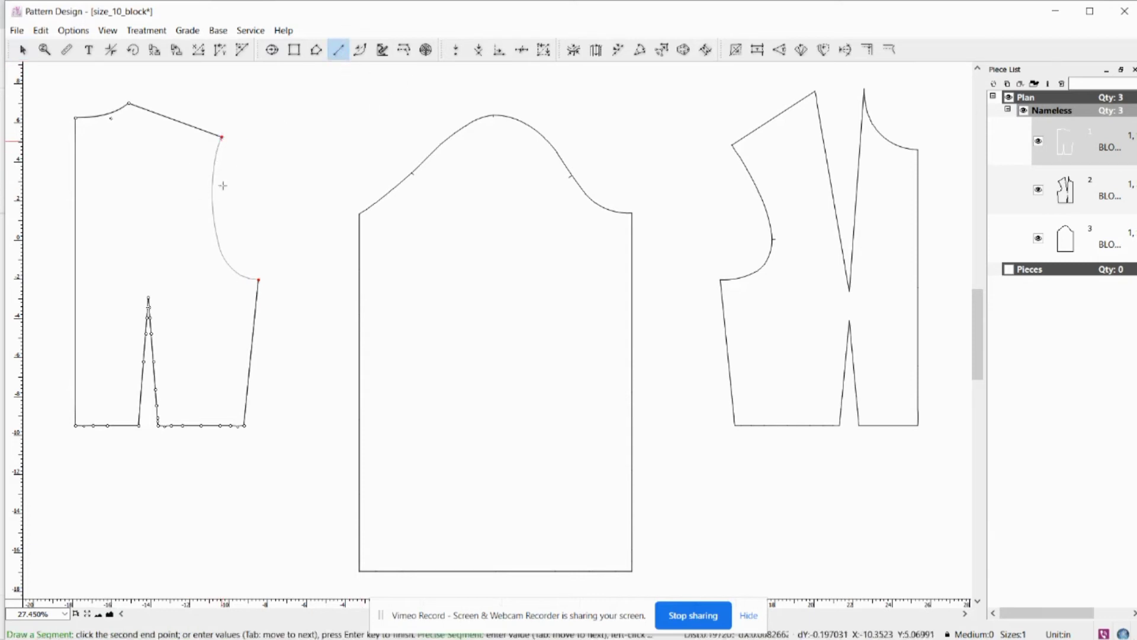
click(259, 280)
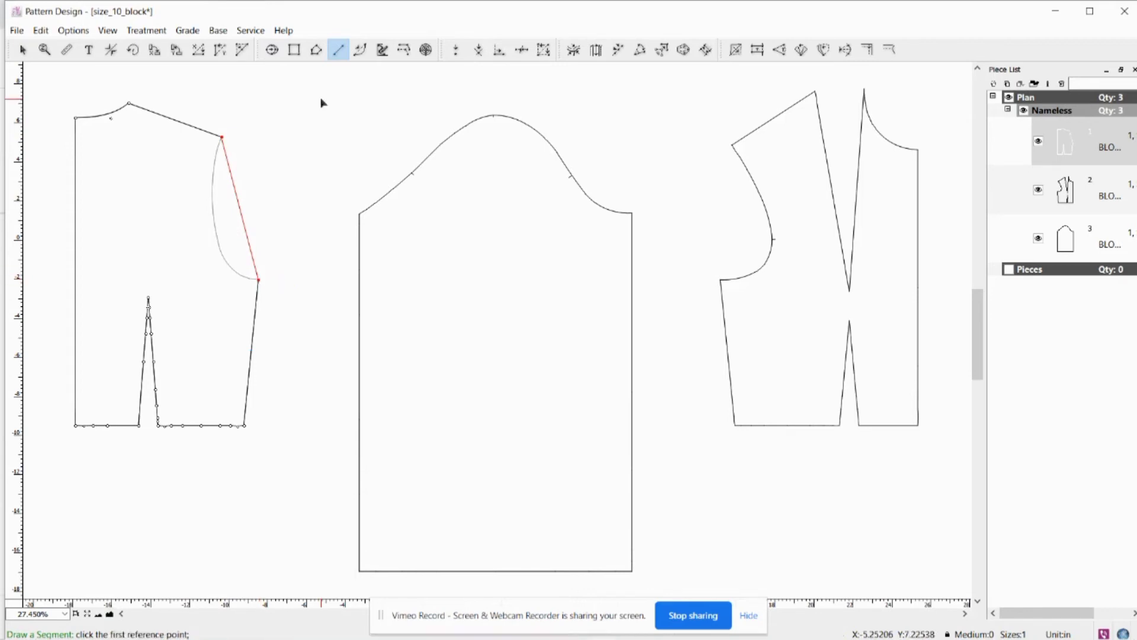
click(361, 49)
drag(244, 225, 194, 273)
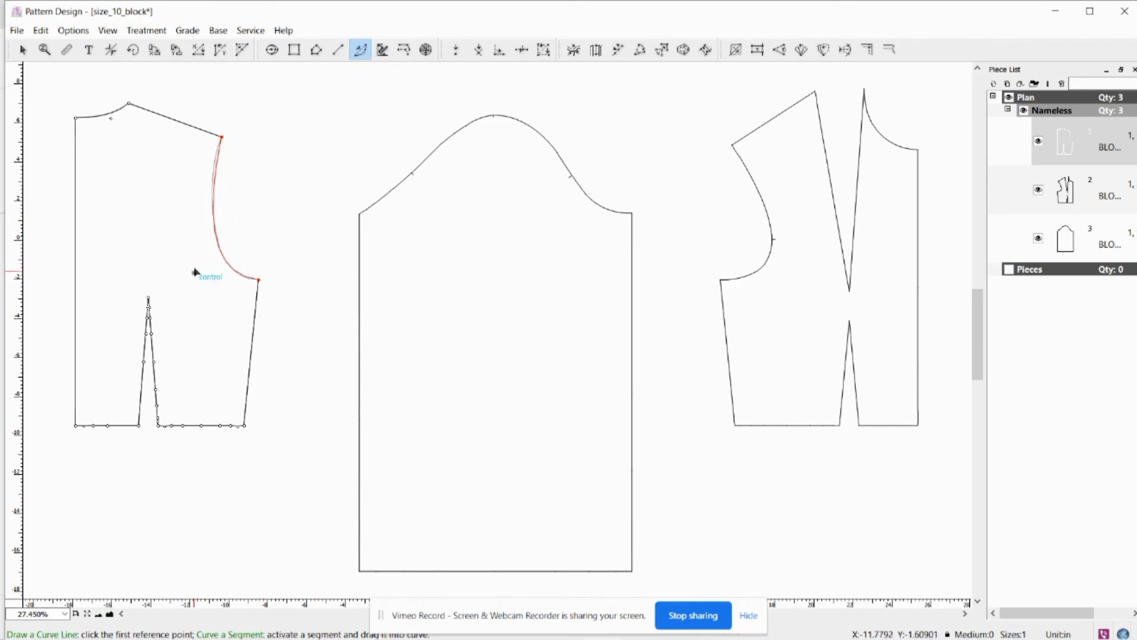
Add a point on the lower part of the back armhole and raise the upper curve's control point to match the shadow
click(456, 50)
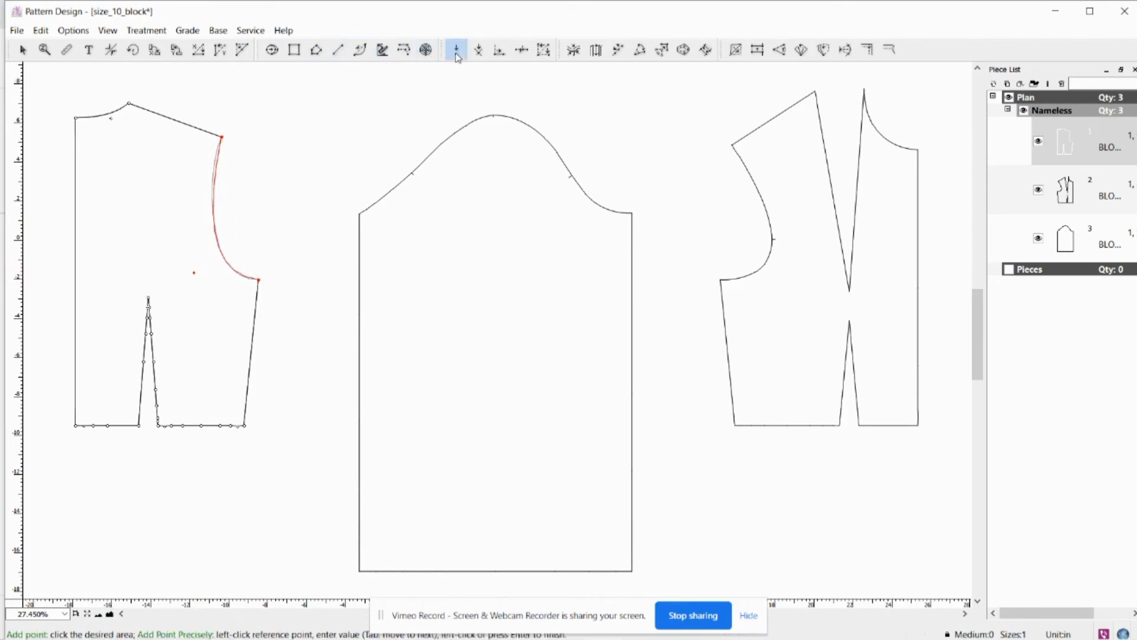
click(218, 243)
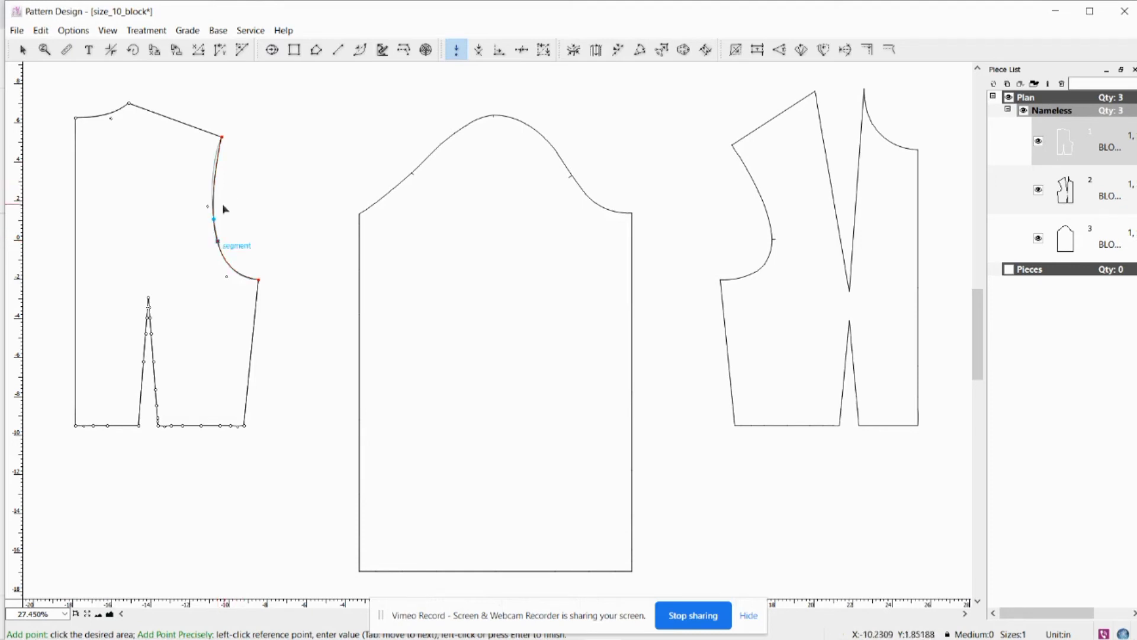
key(Escape)
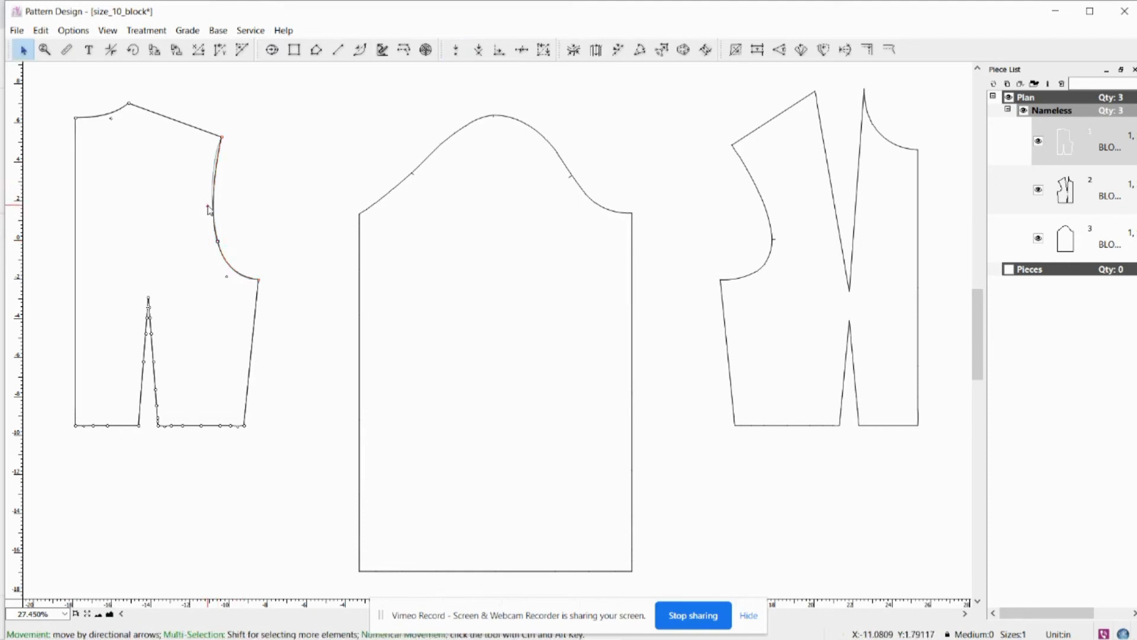
drag(207, 206, 206, 196)
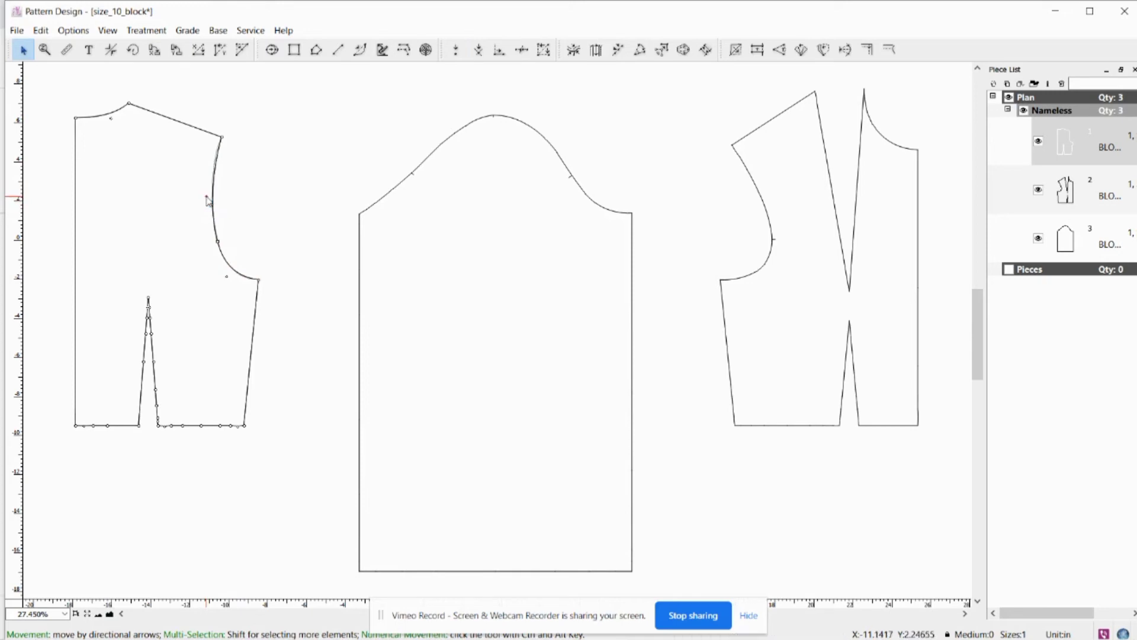
click(228, 278)
click(261, 465)
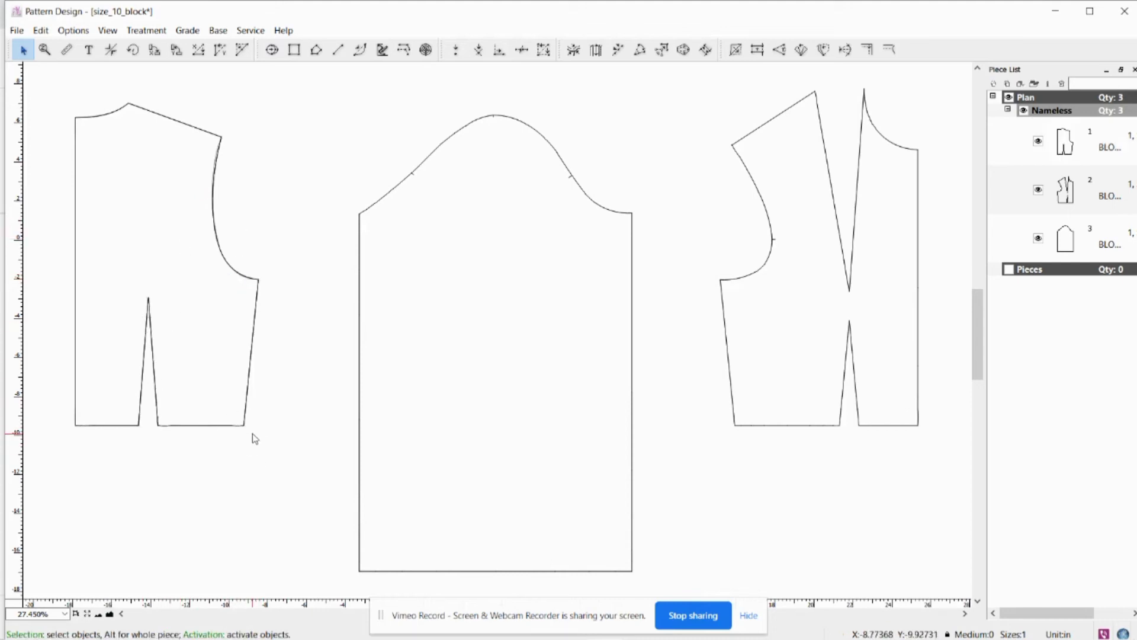
Replace the back hem between the side seam and the waist dart with one straight segment
drag(253, 433, 153, 426)
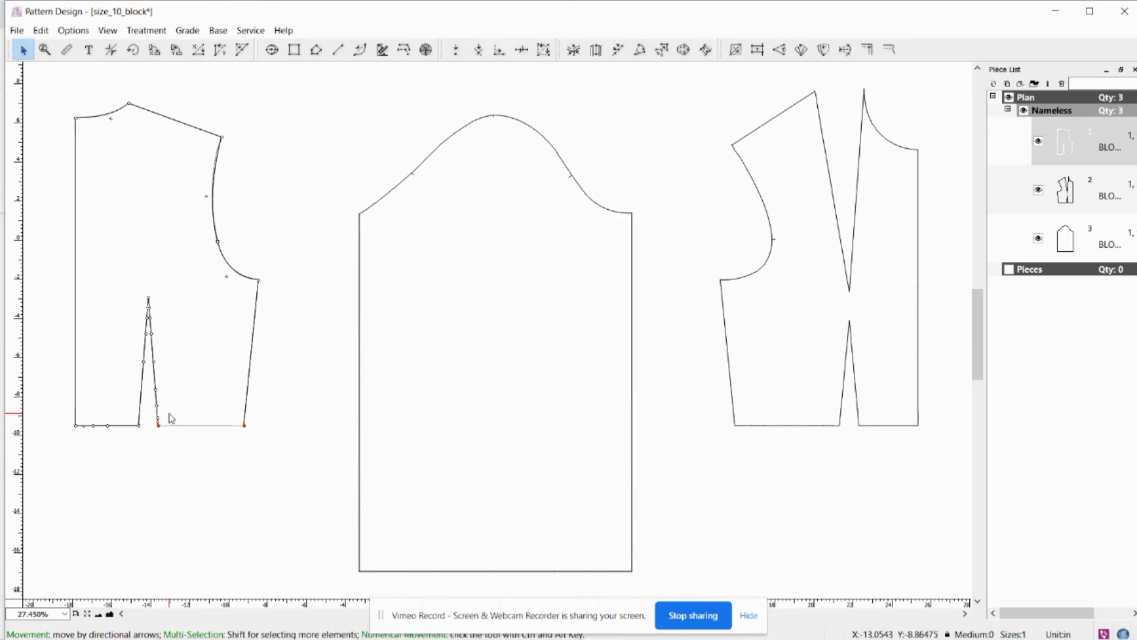
click(339, 50)
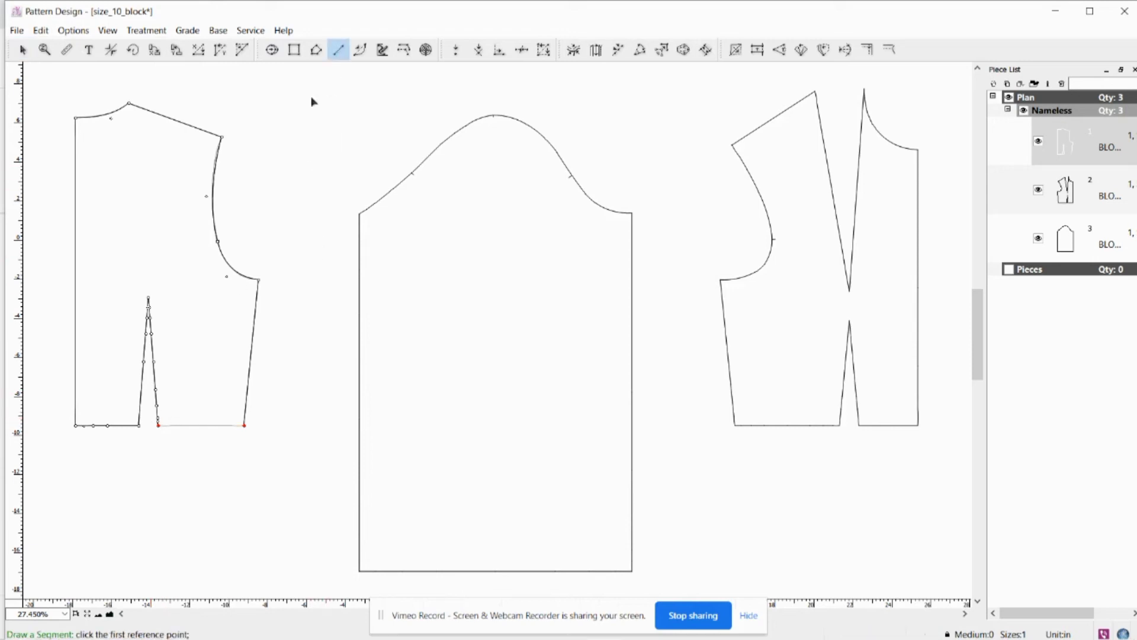
click(244, 425)
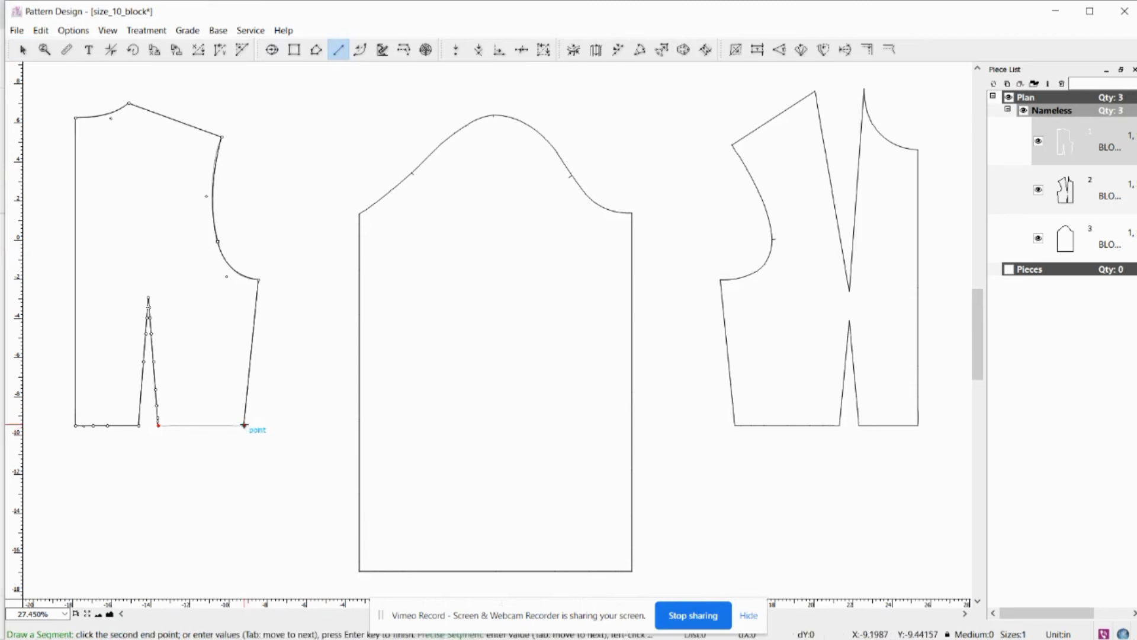
click(158, 426)
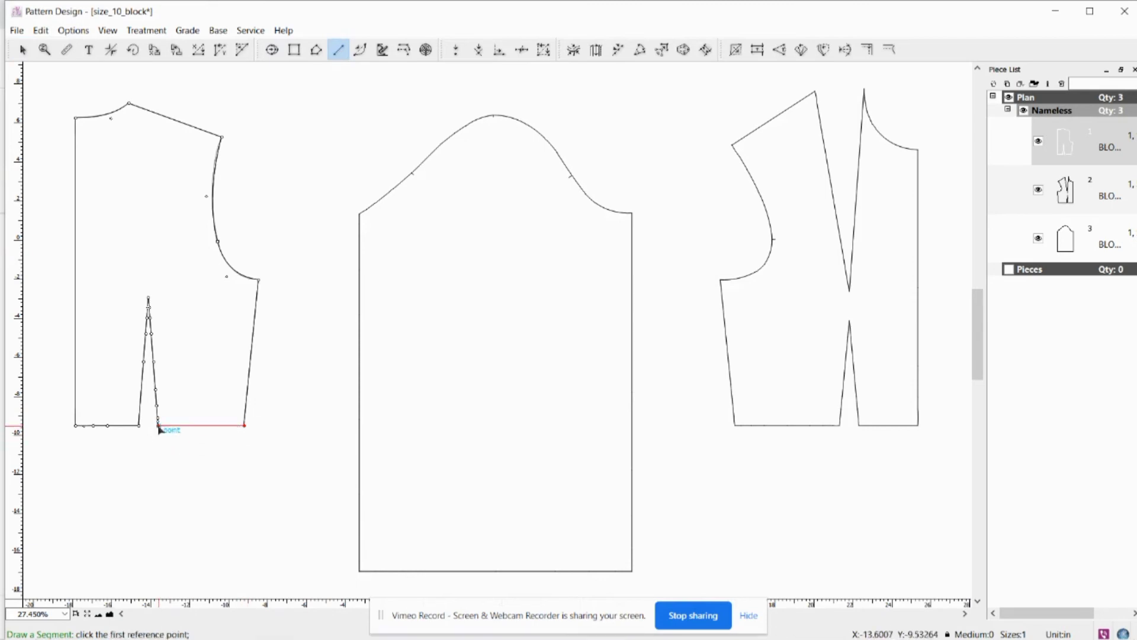
key(Escape)
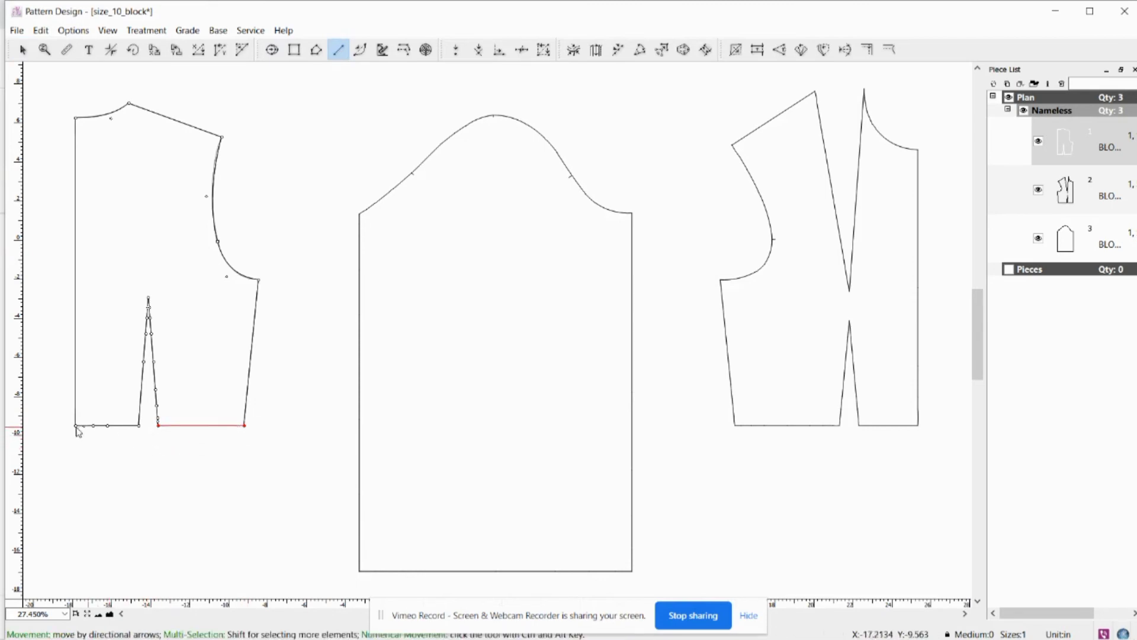
Replace the back hem between the centre back and the waist dart with one straight segment
drag(69, 427, 159, 446)
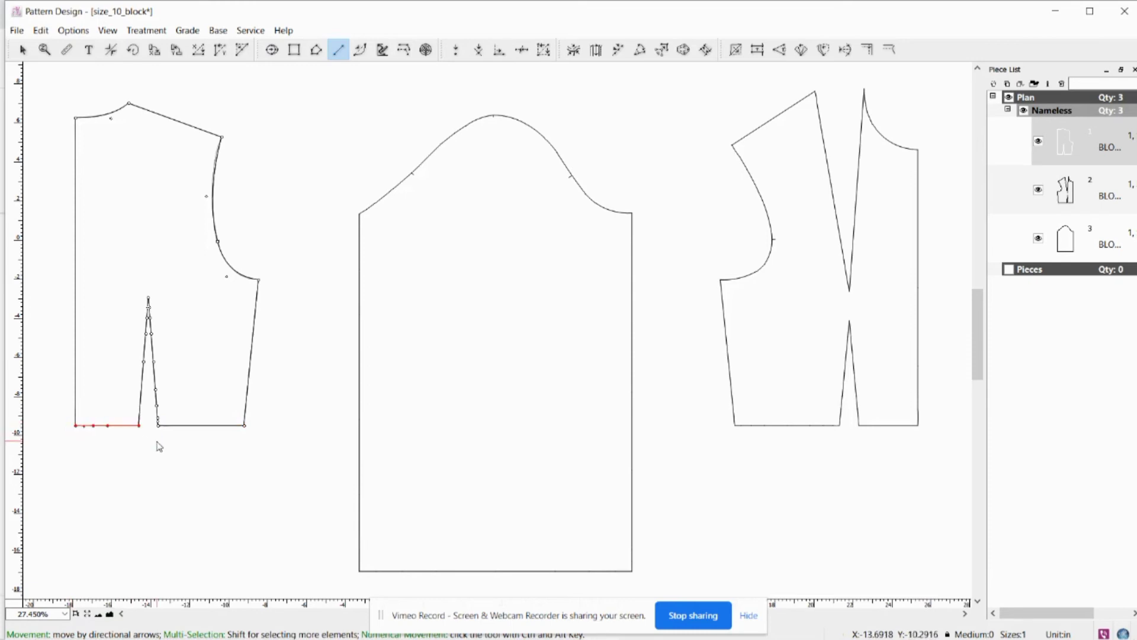
right_click(156, 445)
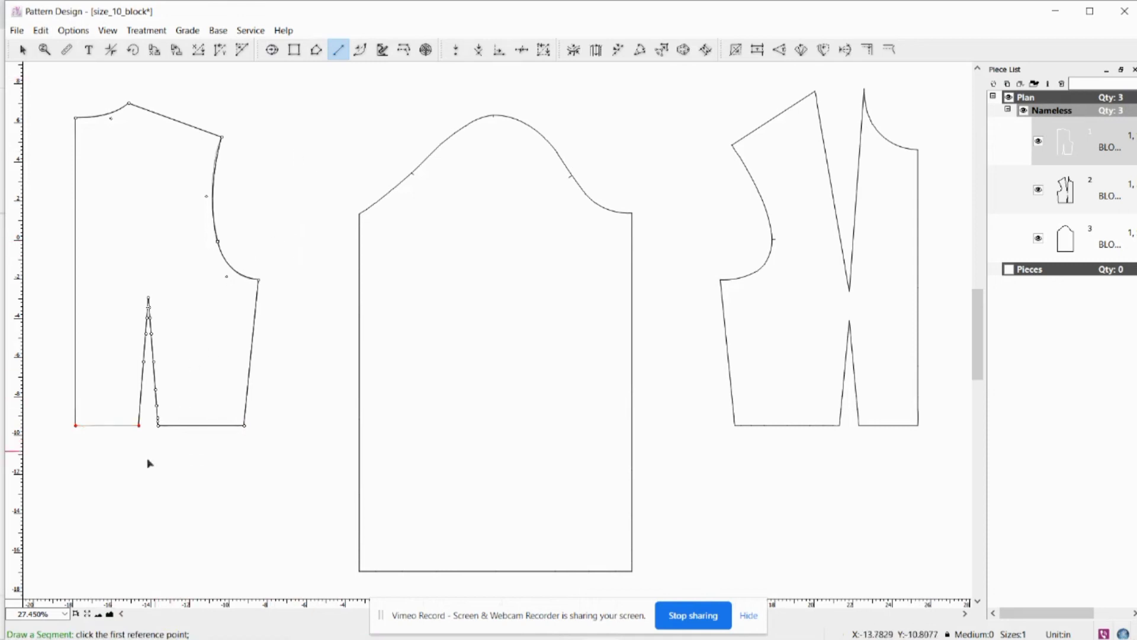
click(138, 425)
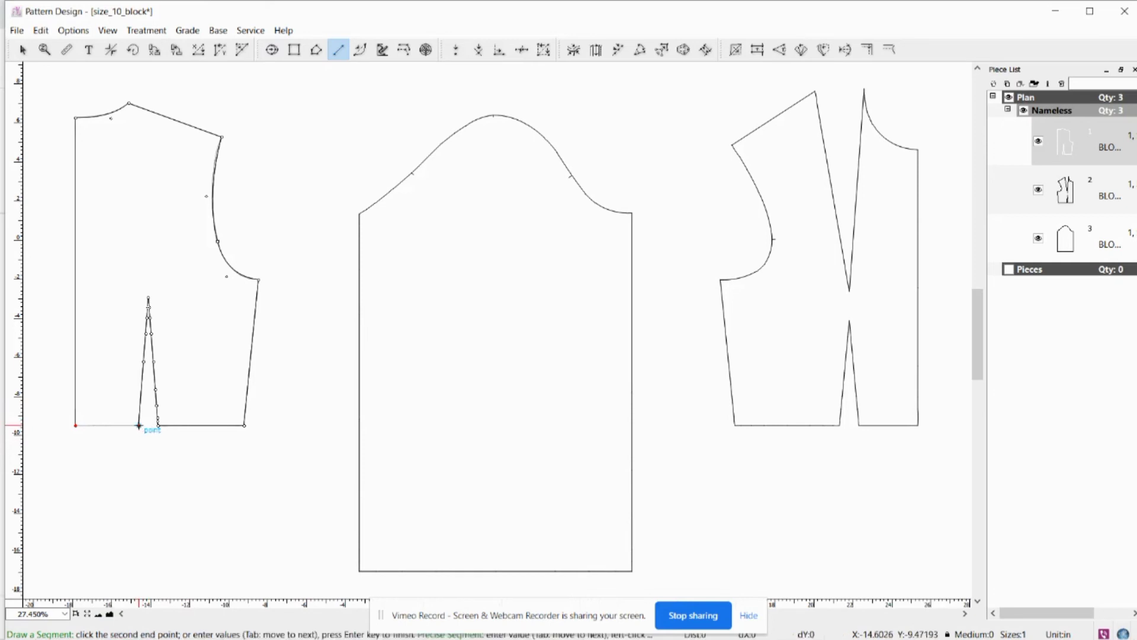
click(75, 426)
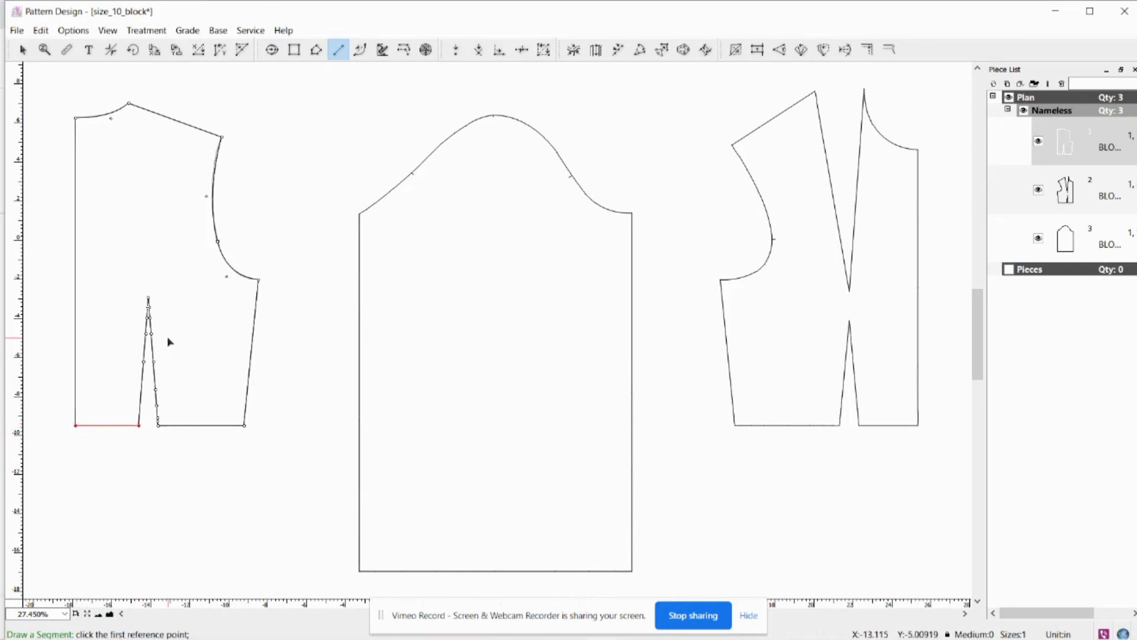
right_click(143, 265)
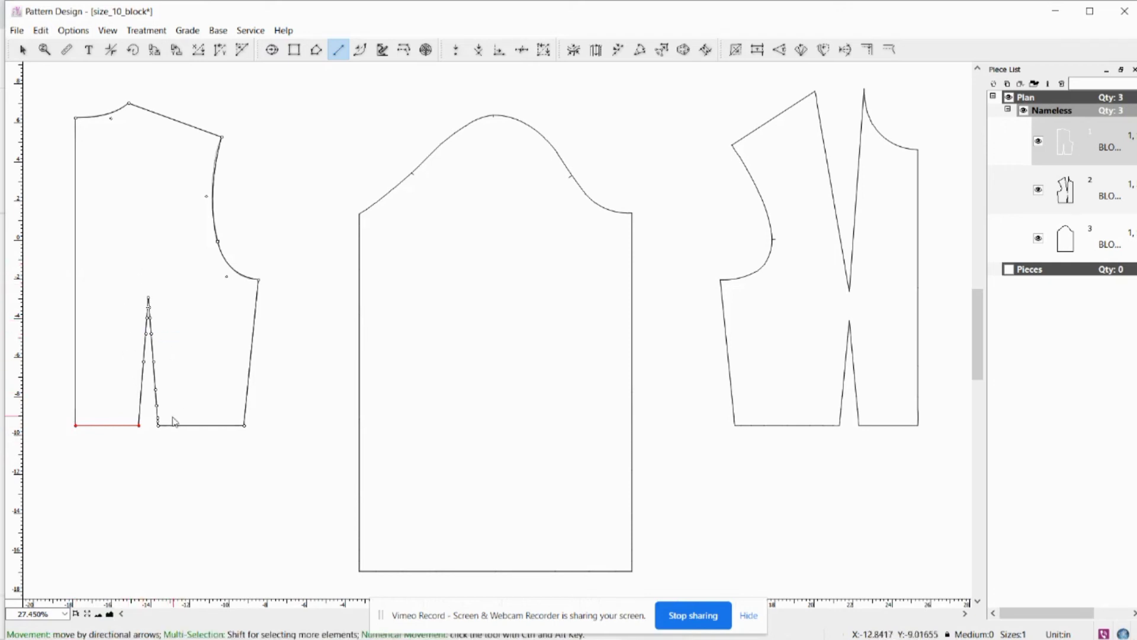
Delete the extra points on the back waist dart leg nearer the side seam and redraw that leg as one straight segment
drag(165, 436, 149, 283)
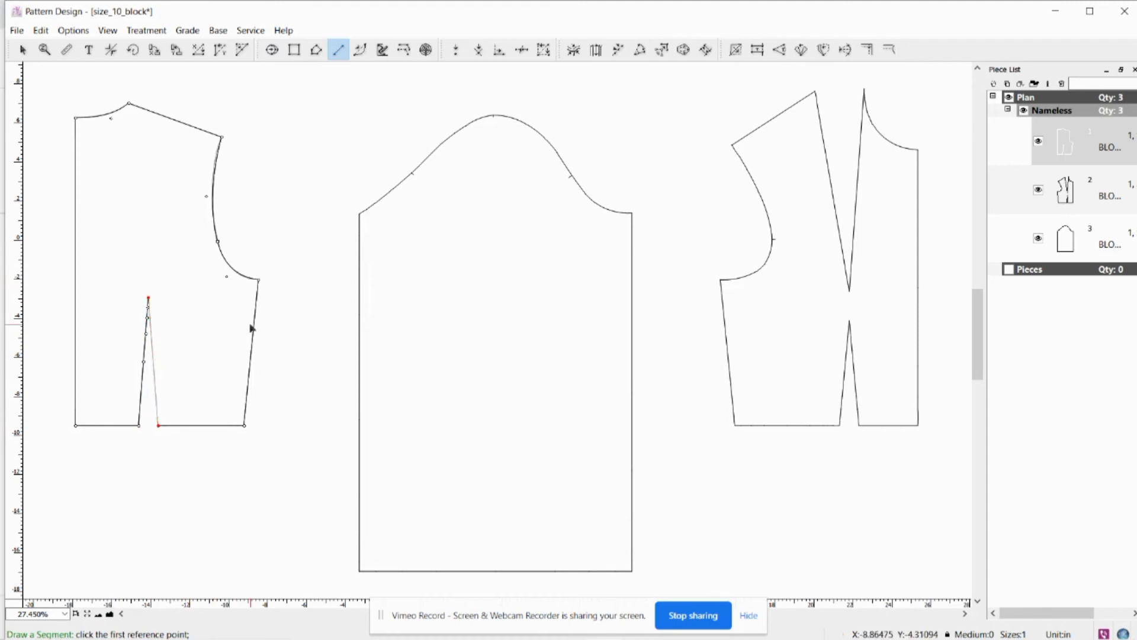
click(158, 426)
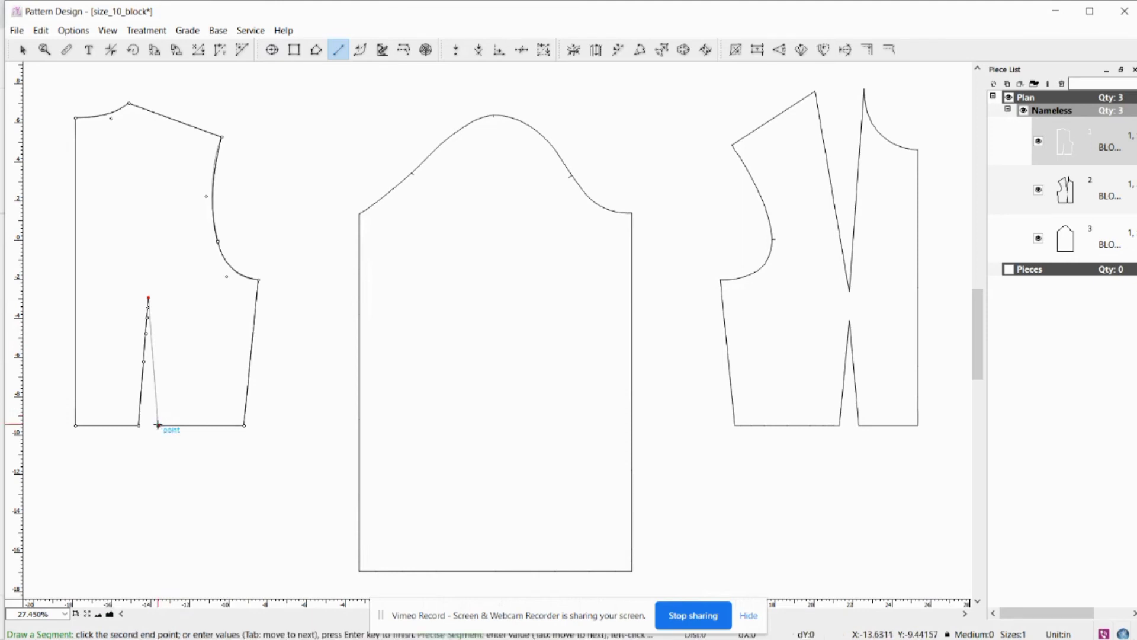
click(149, 300)
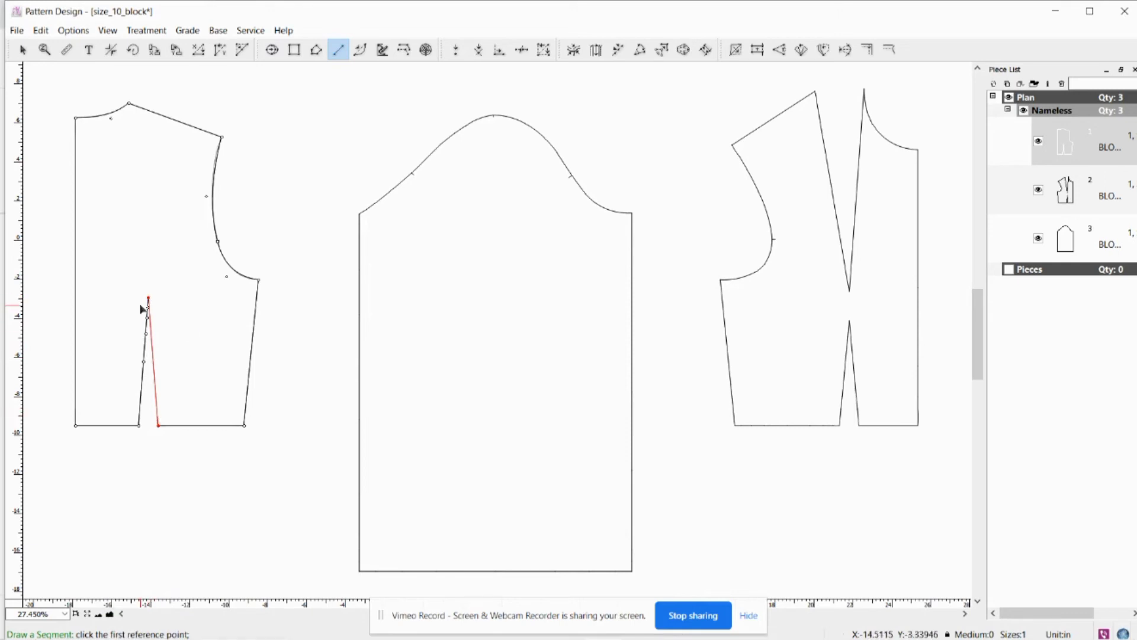
key(Escape)
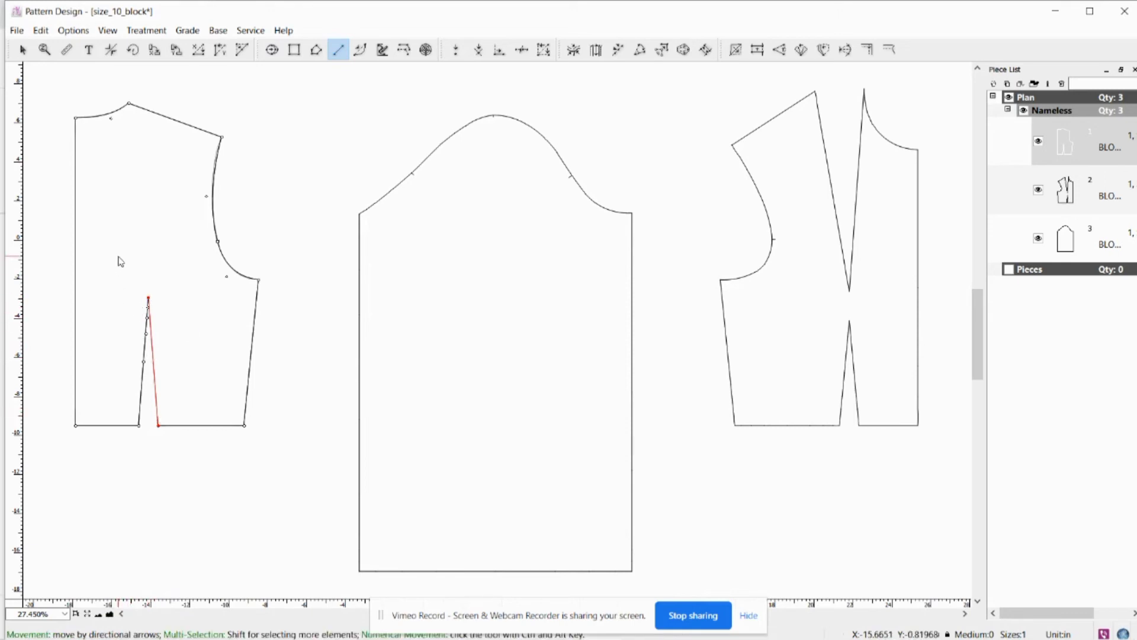
Delete the extra points on the back waist dart leg nearer the centre back and redraw that leg as one straight segment
drag(119, 256, 150, 447)
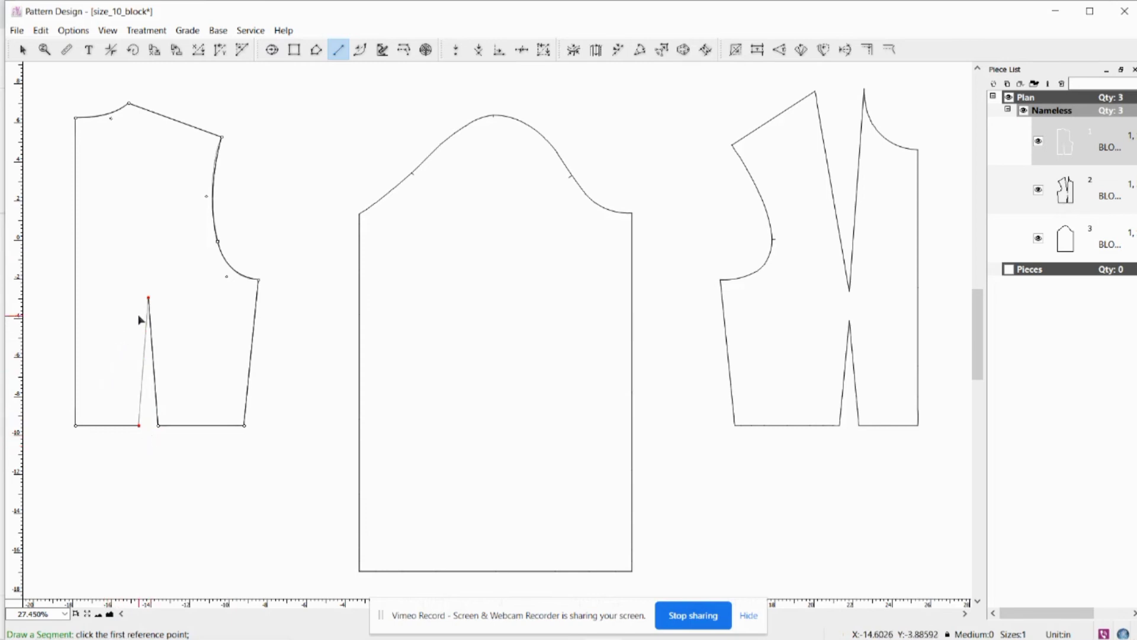
click(149, 299)
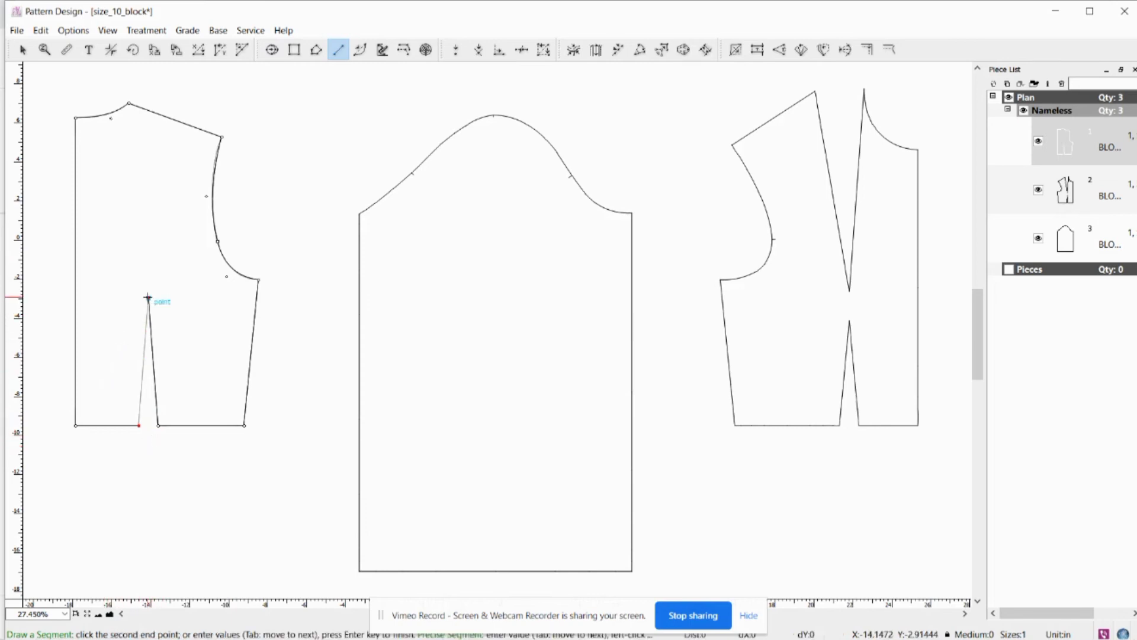
click(140, 426)
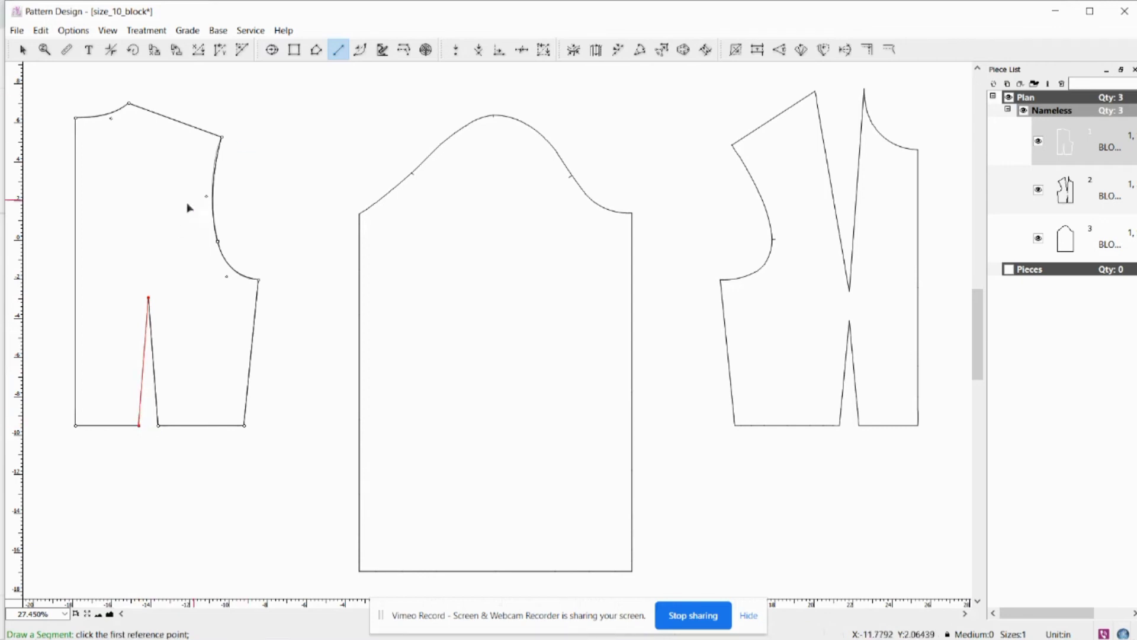
key(Escape)
key(Escape)
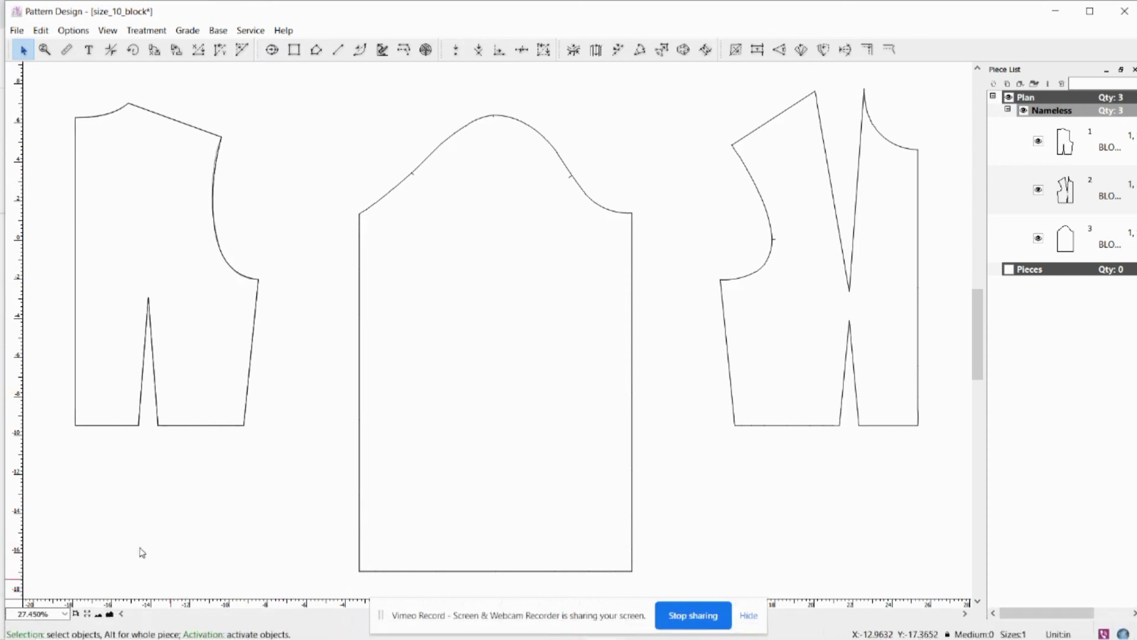
Fine-tune the control points of the upper and lower back armhole curves so they match the armhole shadow
key(z)
click(116, 324)
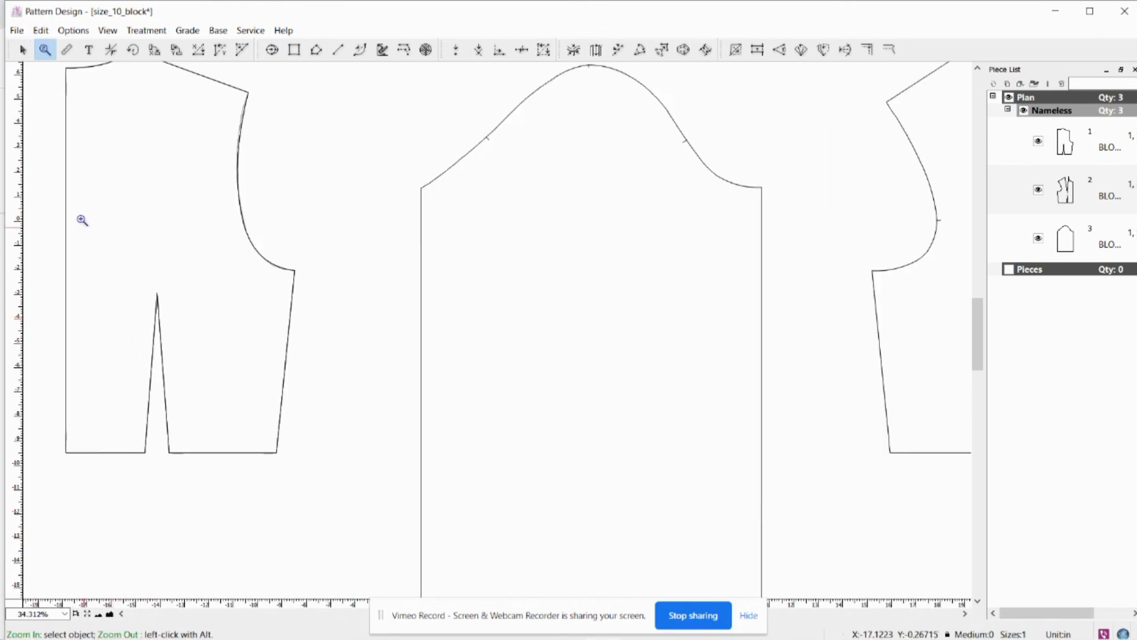
click(83, 220)
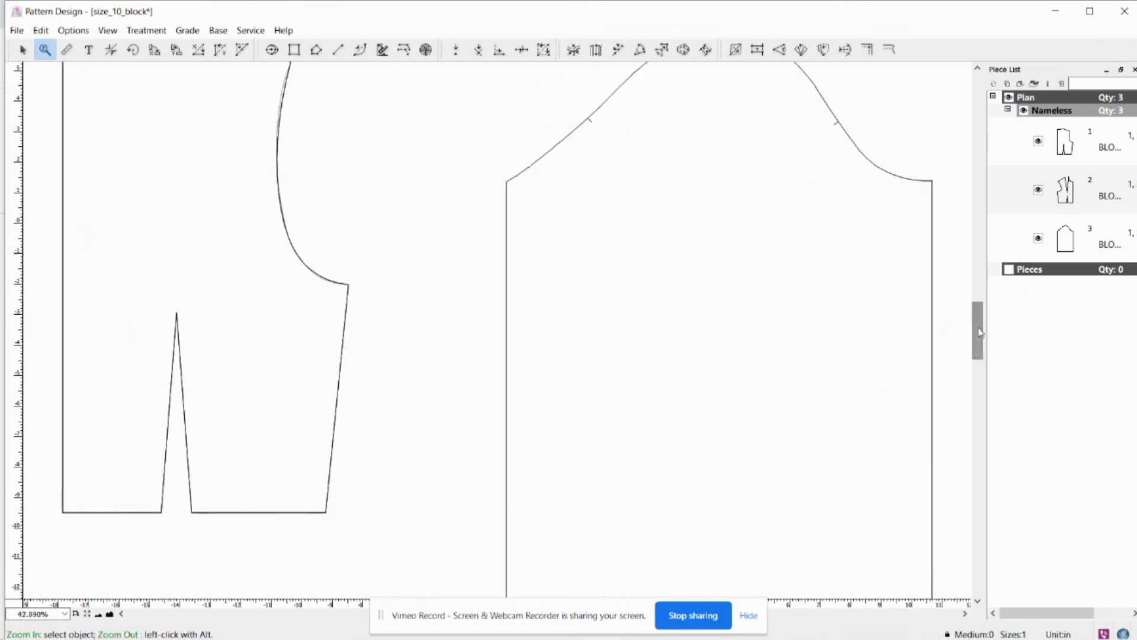
drag(979, 333, 979, 324)
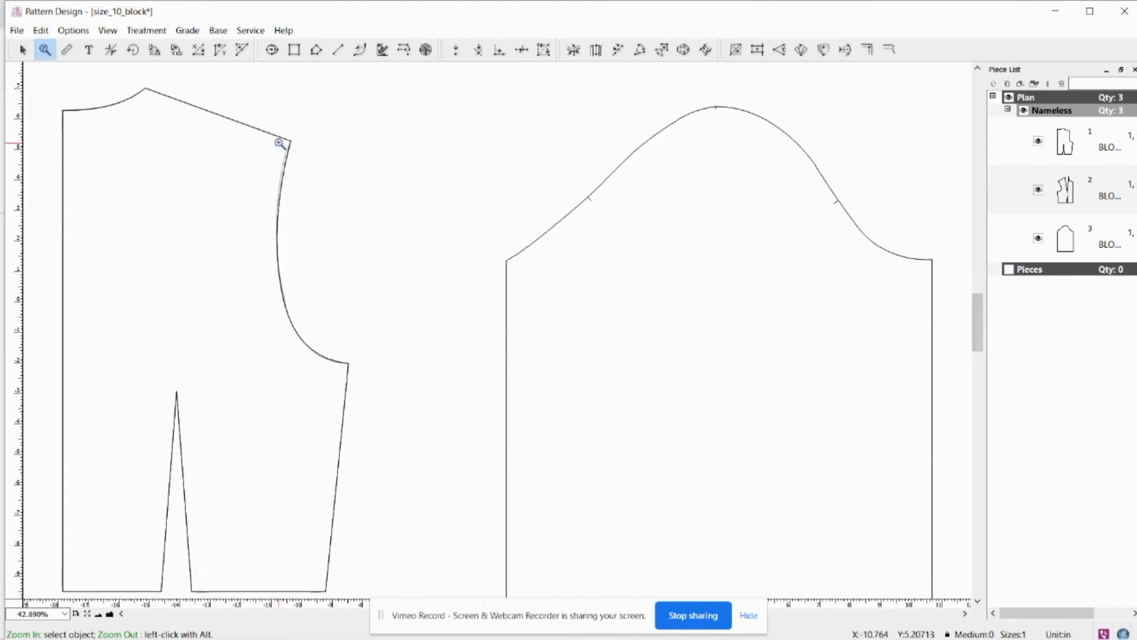
key(Escape)
click(279, 236)
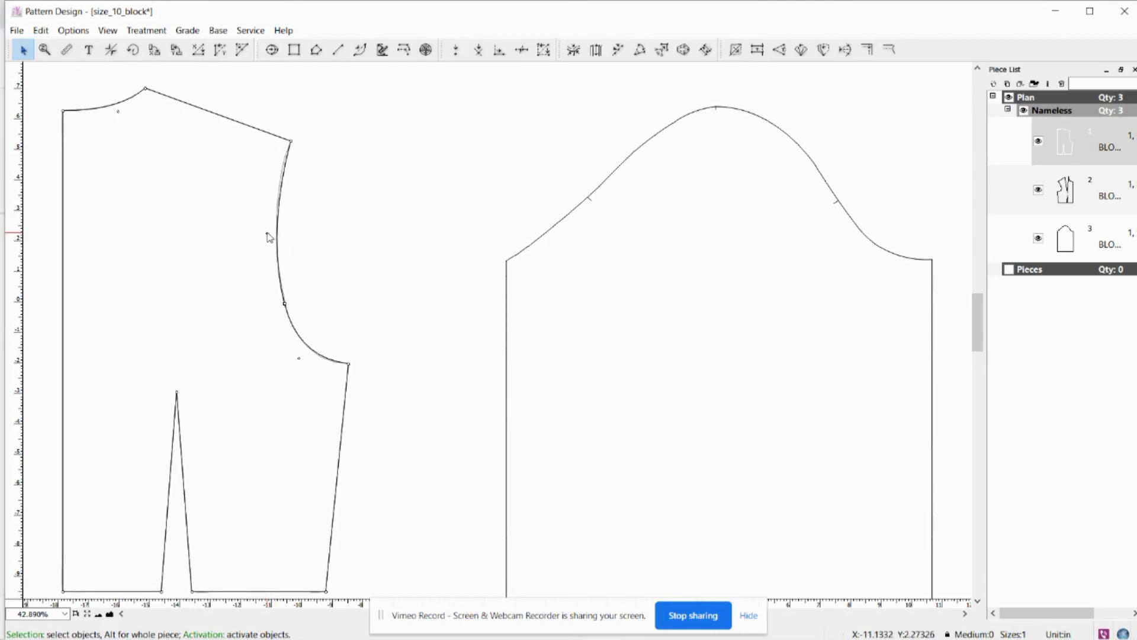
drag(267, 236, 266, 229)
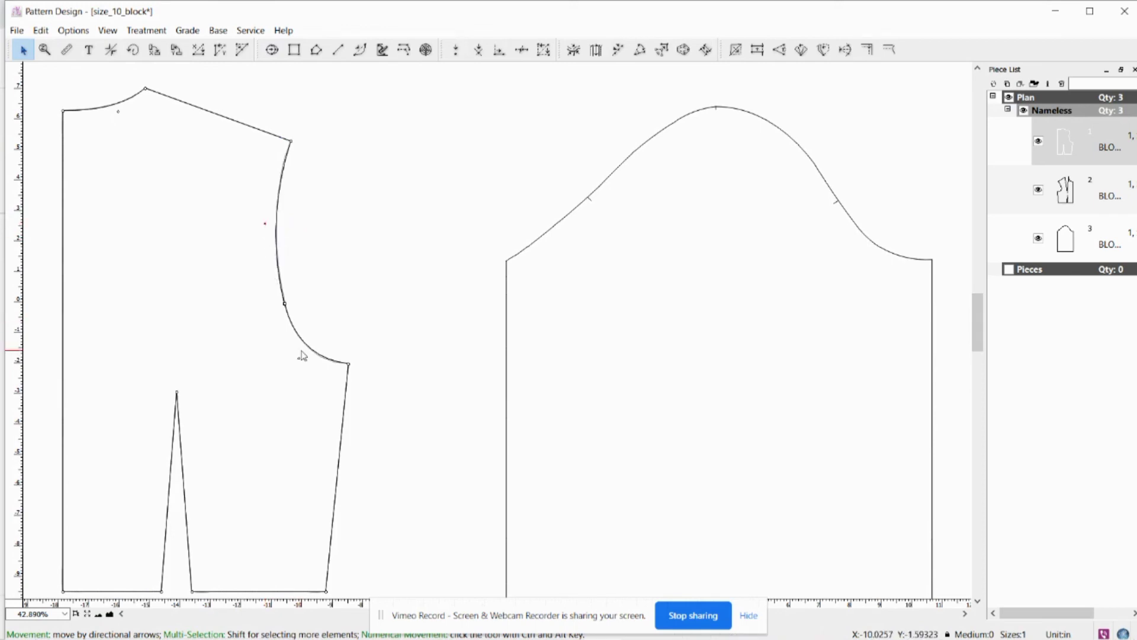
drag(300, 362, 301, 365)
scroll(301, 366, down, 1)
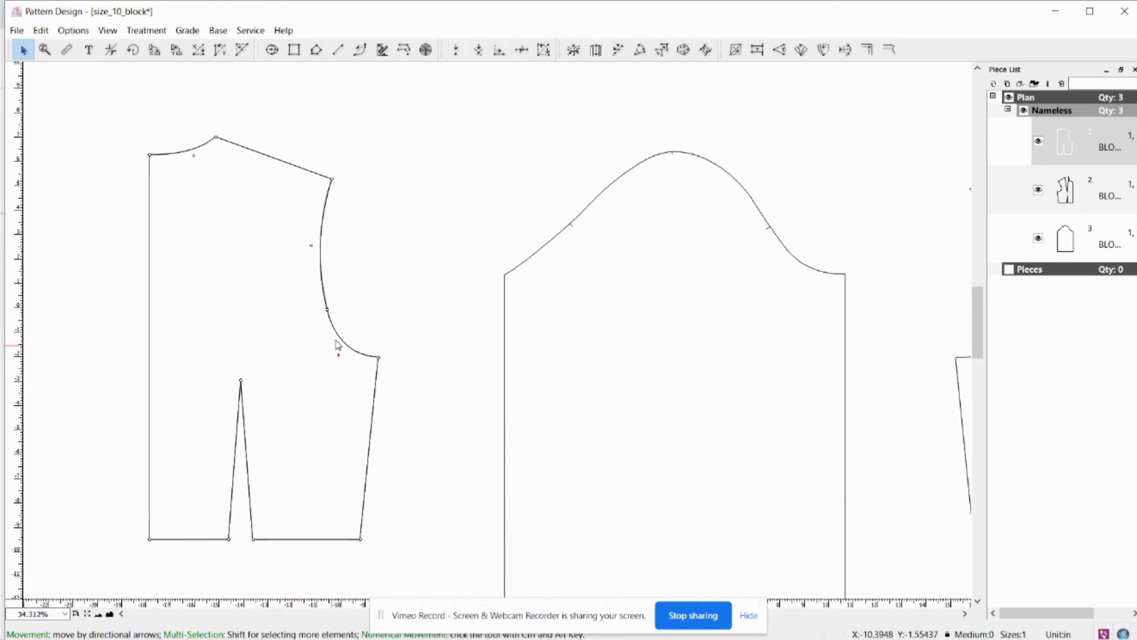
click(393, 320)
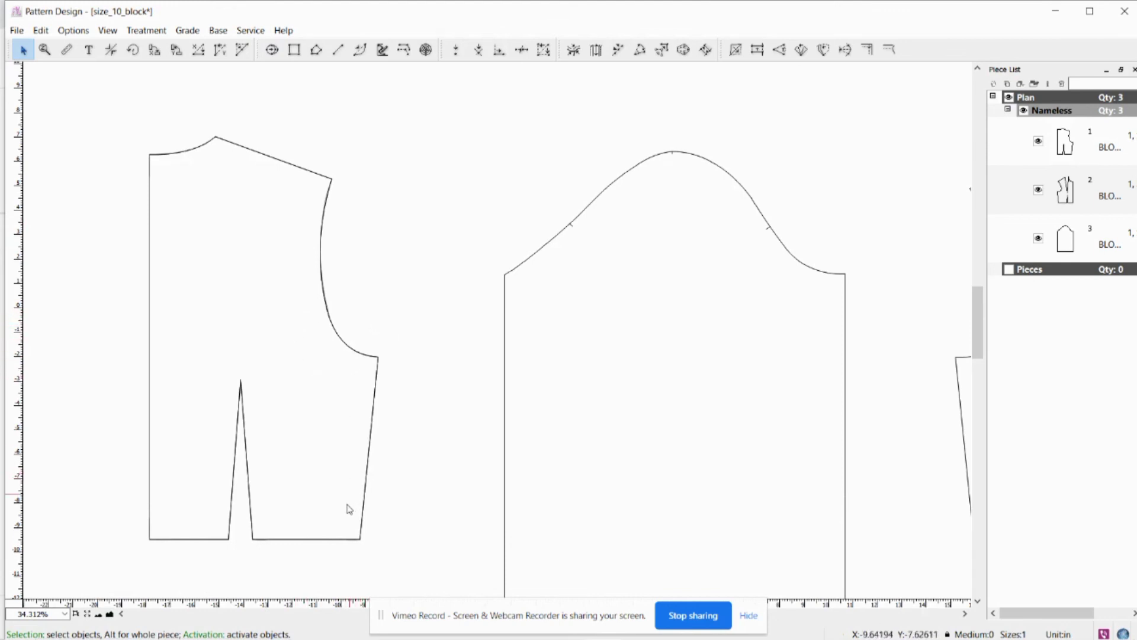
Set the whole redrawn back block as an unlocked piece named for the back bodice, with the Shadow option enabled
alt+click(329, 540)
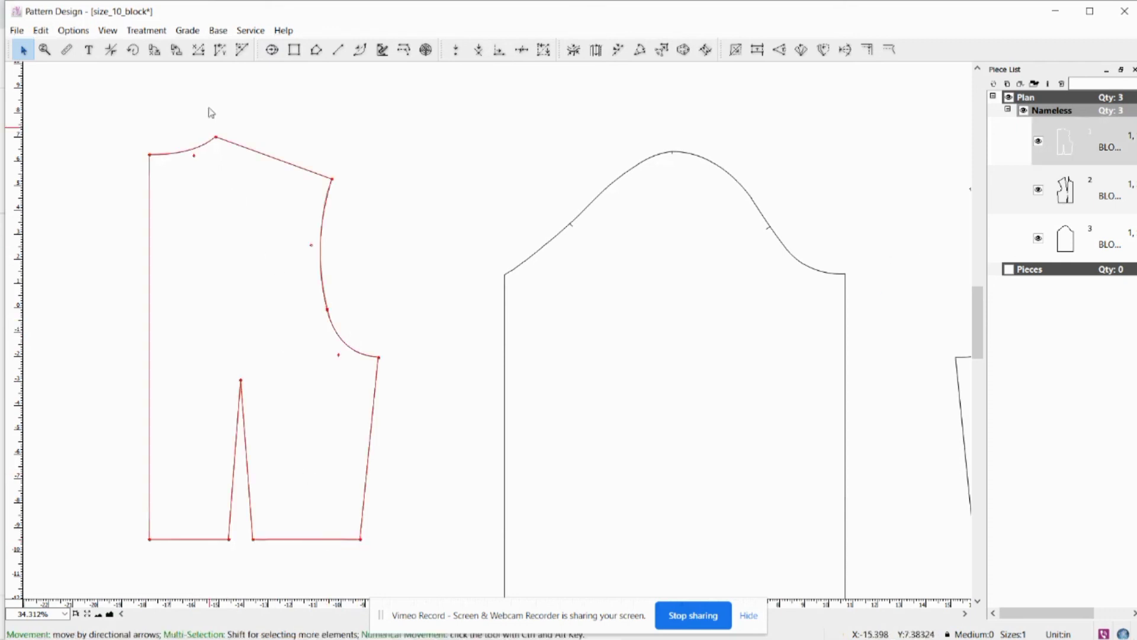
click(153, 32)
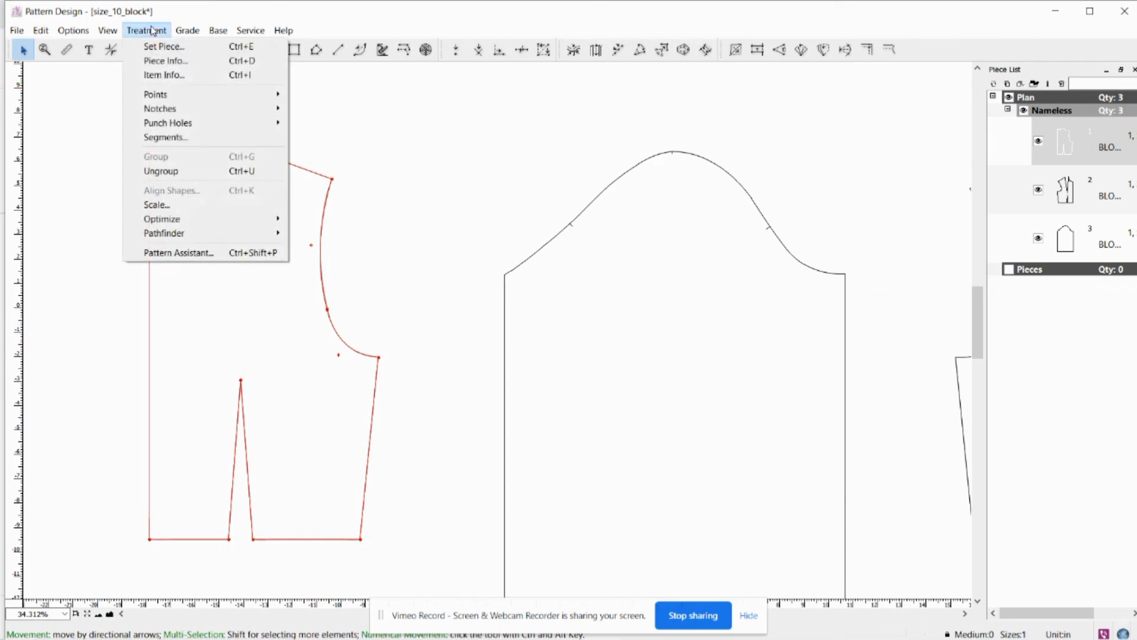
click(173, 47)
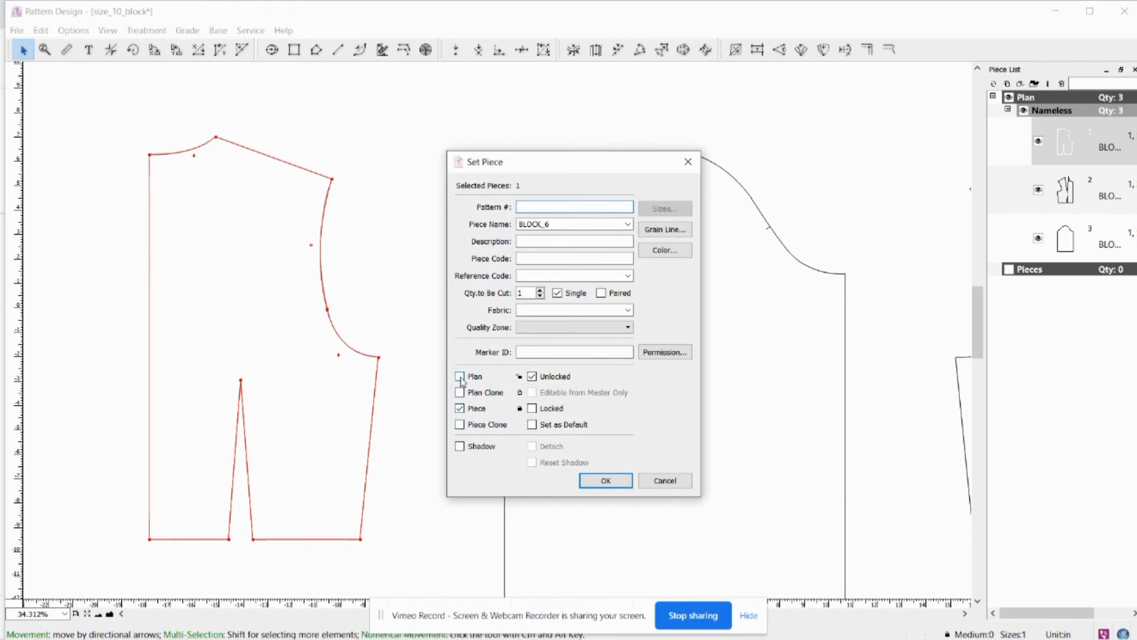
click(460, 448)
click(606, 481)
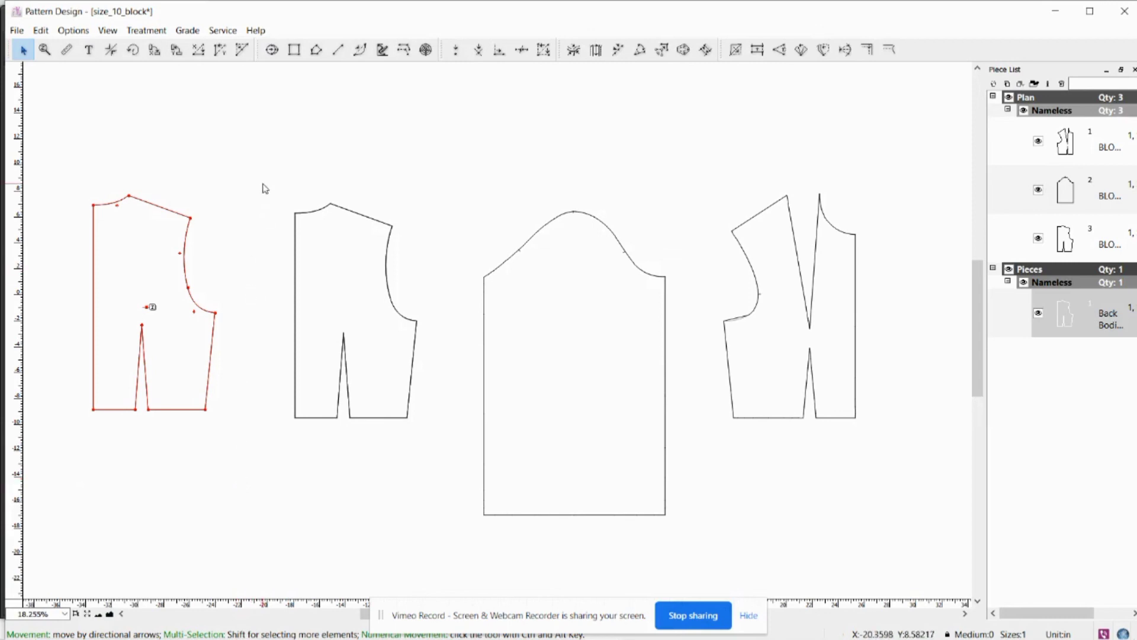
Delete the original back block from the plan, keeping the new back bodice piece
drag(261, 183, 446, 492)
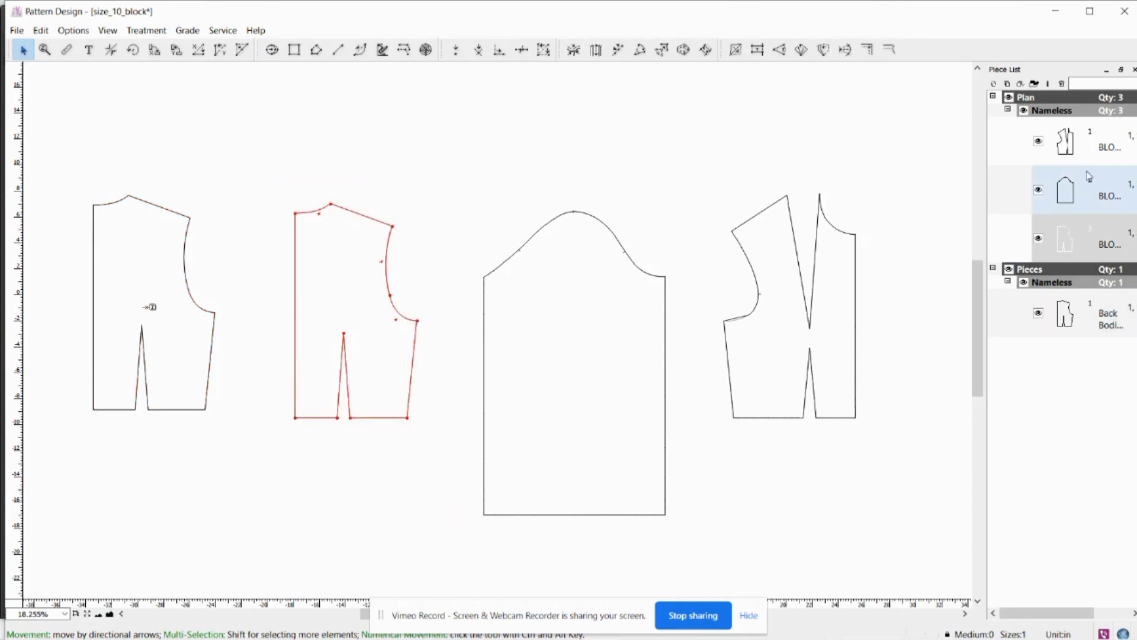
click(1063, 85)
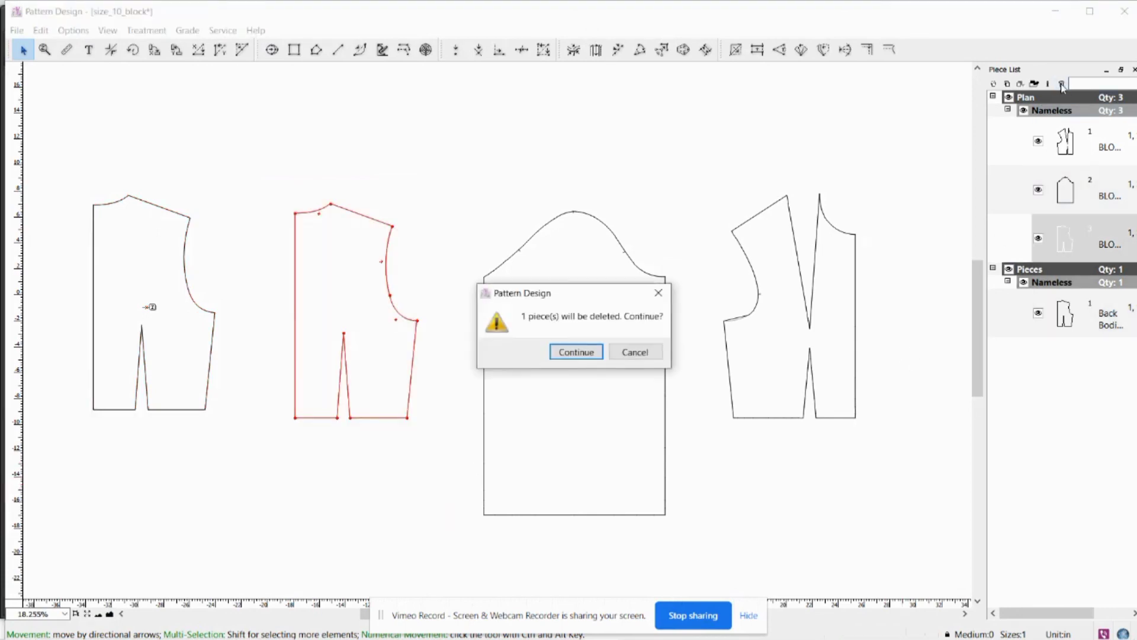
click(567, 350)
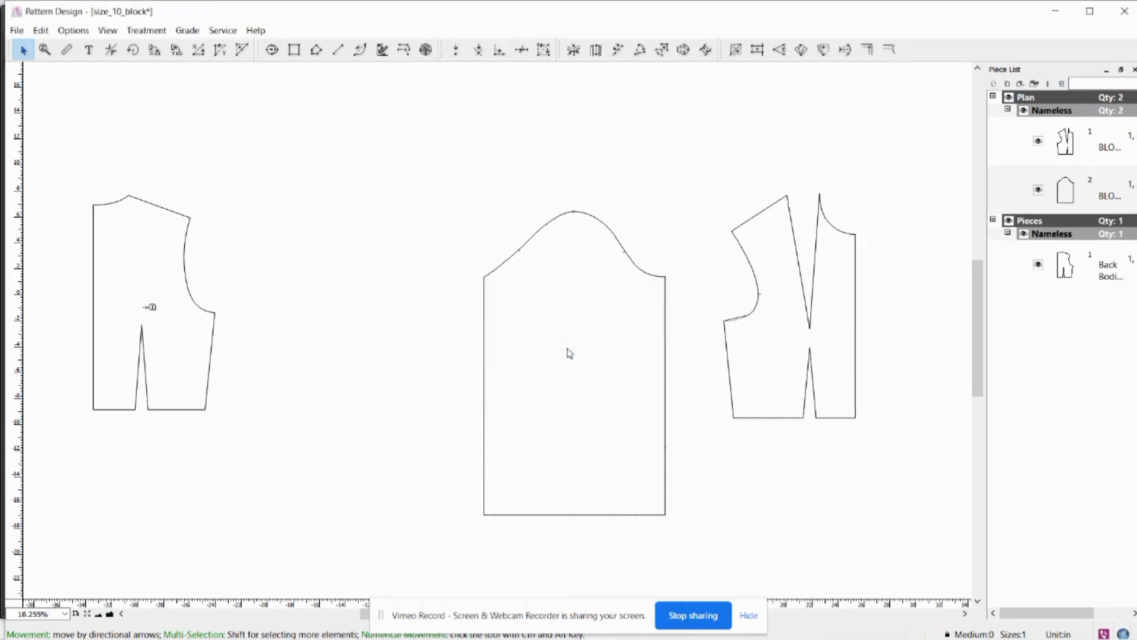